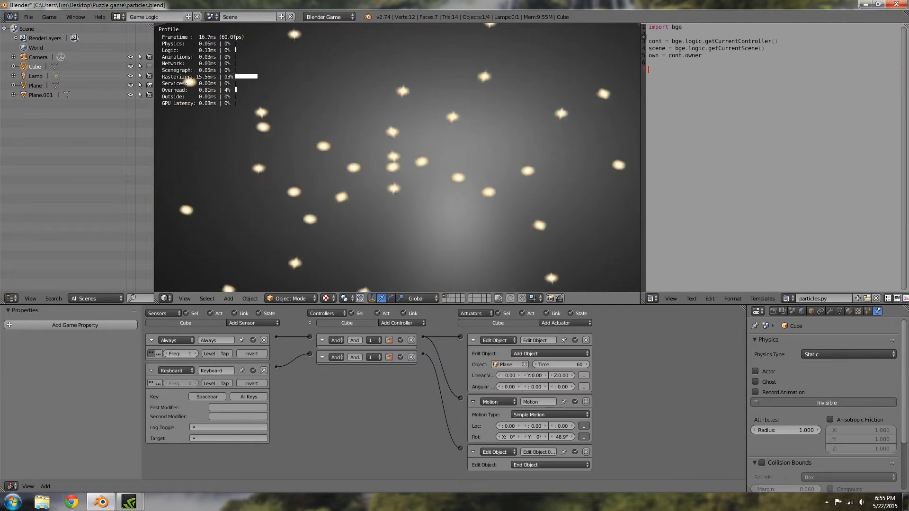
Step: Stop the running game, preview the particle spawner again from a wider angle, and end the preview
key("Escape")
middle_click_drag(478, 186, 477, 196)
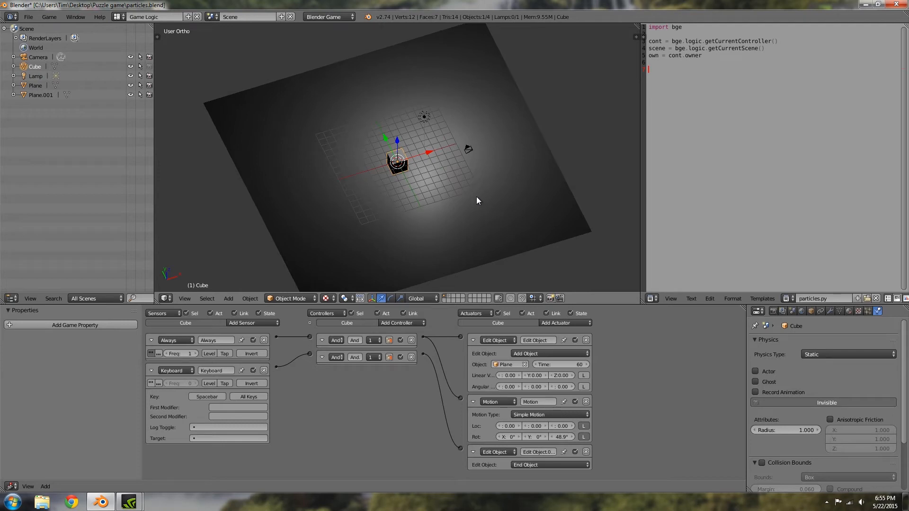
key("p")
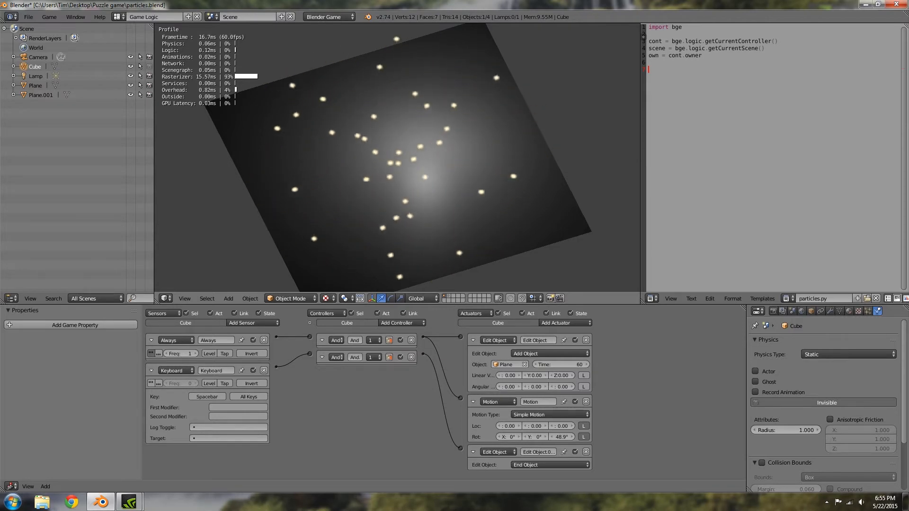
key("Escape")
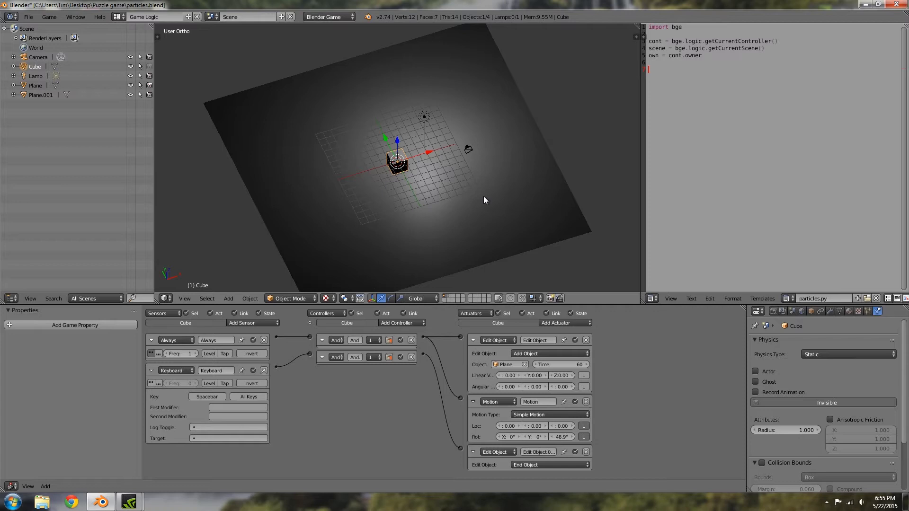
Step: Start a new scene by reloading the start-up file
left_click(28, 17)
left_click(35, 29)
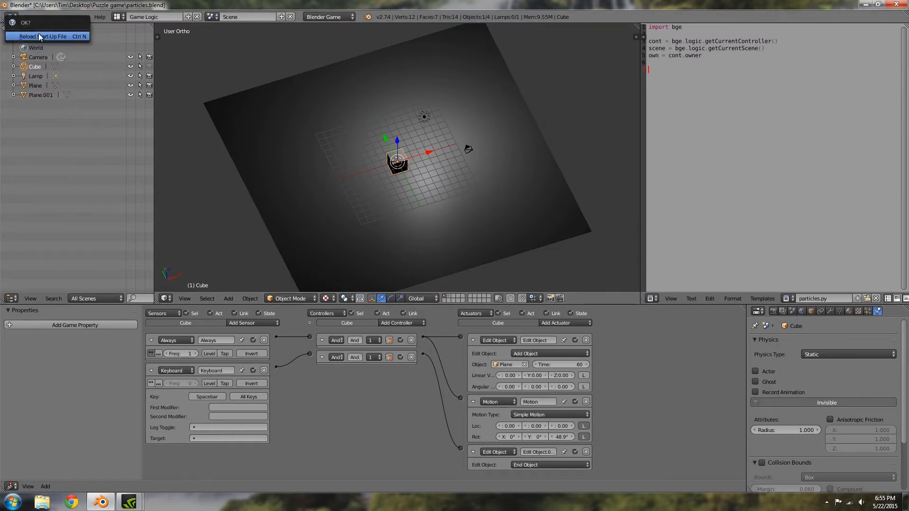
left_click(39, 36)
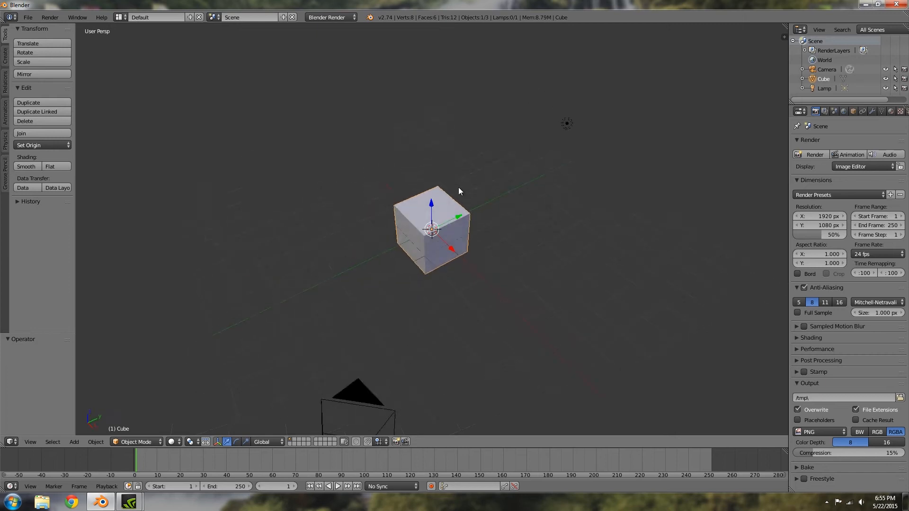
Step: Switch the engine to Blender Game and set the display's animation frame rate to 60
left_click(337, 18)
left_click(340, 39)
scroll(812, 349, "down", 8)
left_click(842, 403)
type("60")
key("Return")
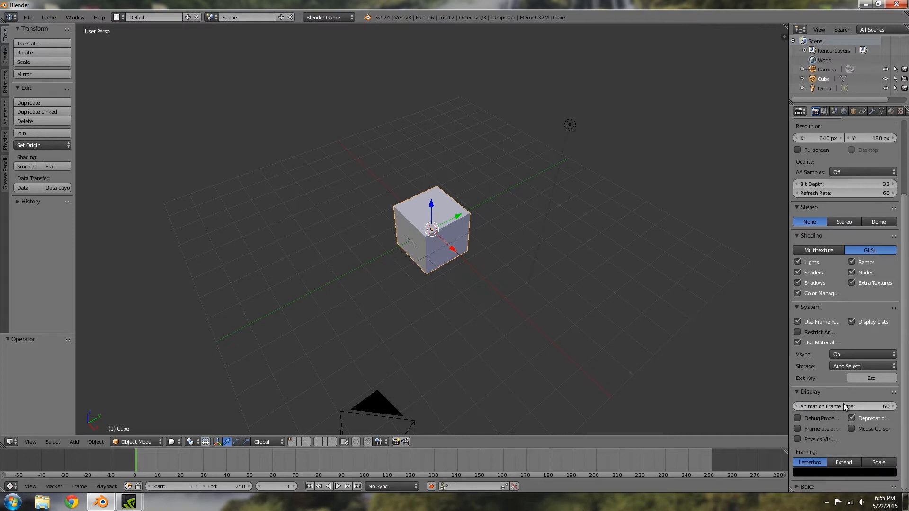
Step: Rename the default cube as spawner
middle_click_drag(509, 263, 459, 237)
scroll(462, 251, "up", 4)
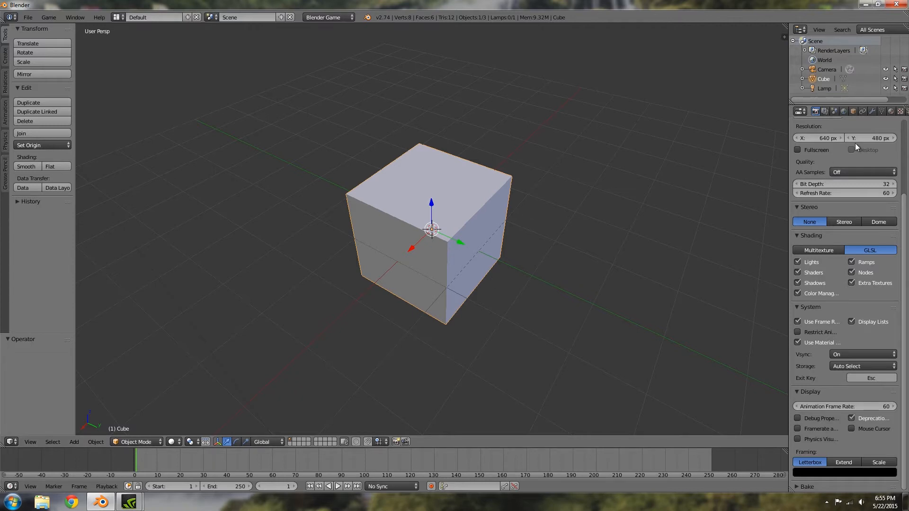
left_click(853, 112)
left_click(846, 143)
type("spawner")
key("Return")
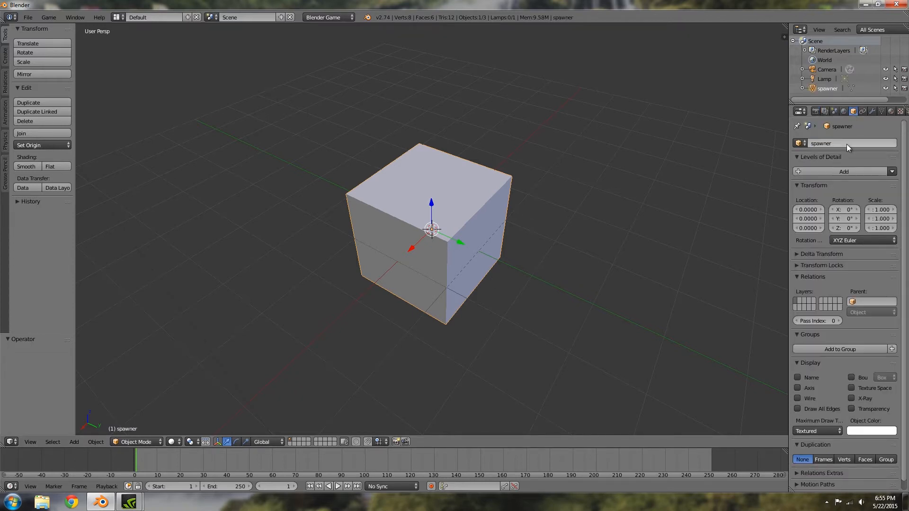
Step: Set the spawner's physics type to No Collision
left_click(891, 113)
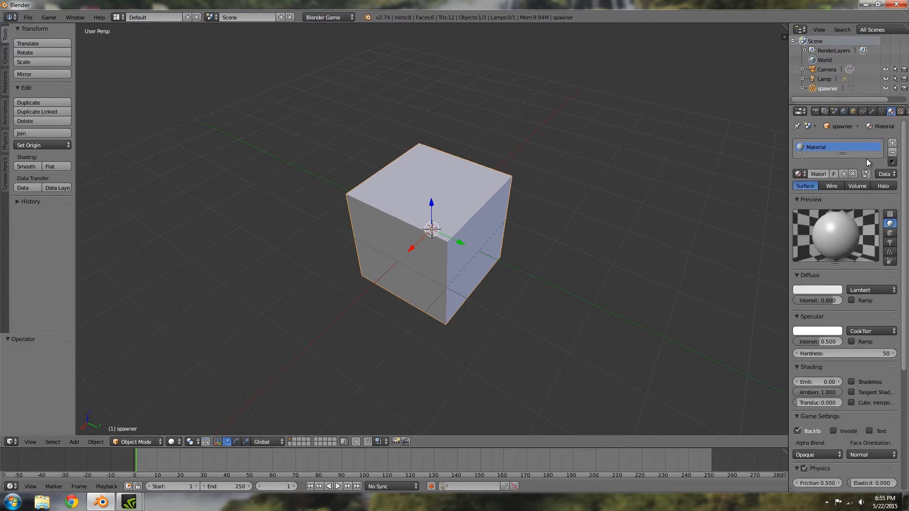
scroll(874, 113, "down", 3)
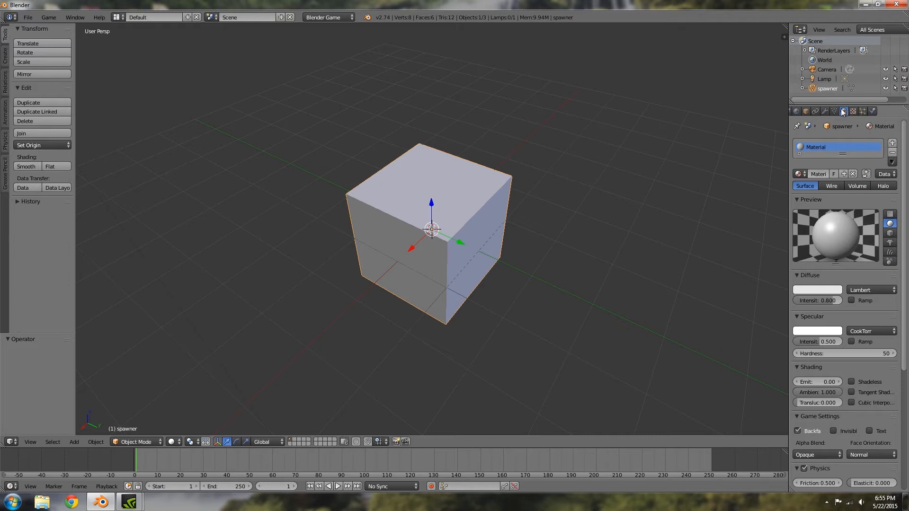
left_click(873, 111)
left_click(854, 153)
left_click(852, 141)
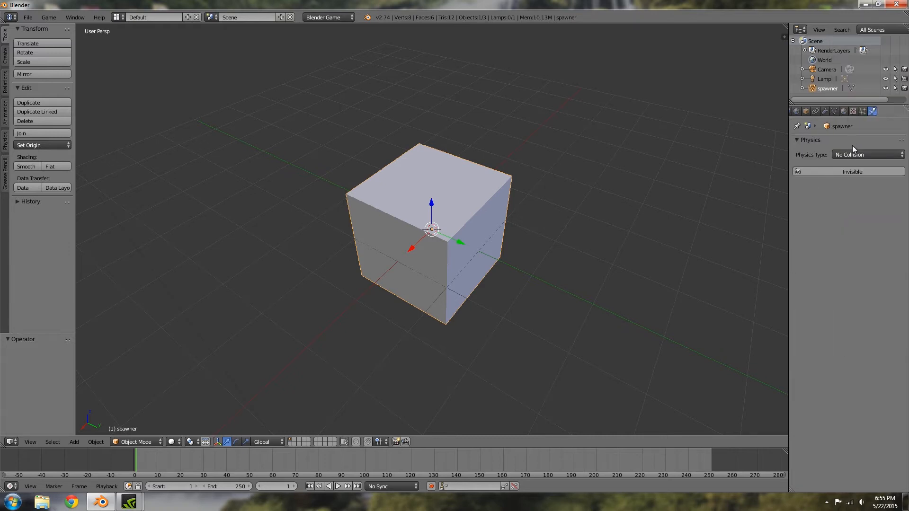
Step: Add a mesh plane at the origin on the second layer and set its physics type to No Collision
scroll(425, 244, "down", 4)
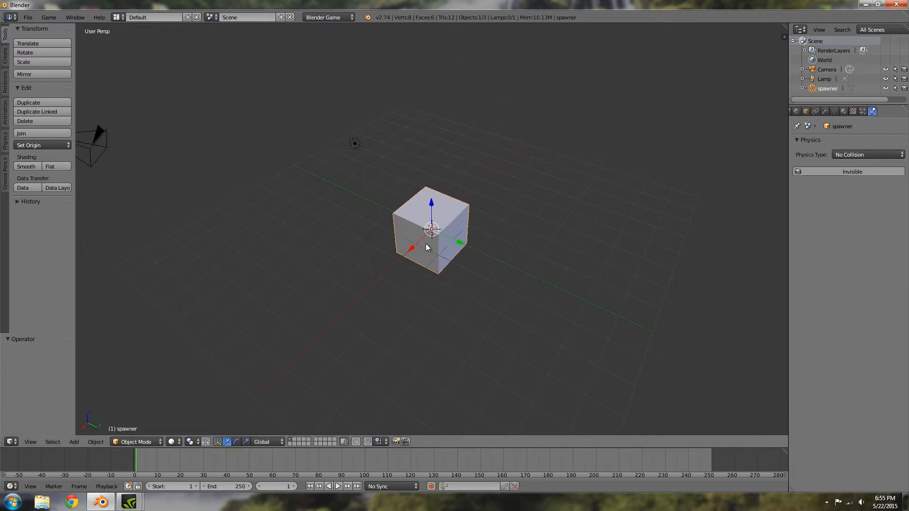
middle_click_drag(436, 238, 467, 244)
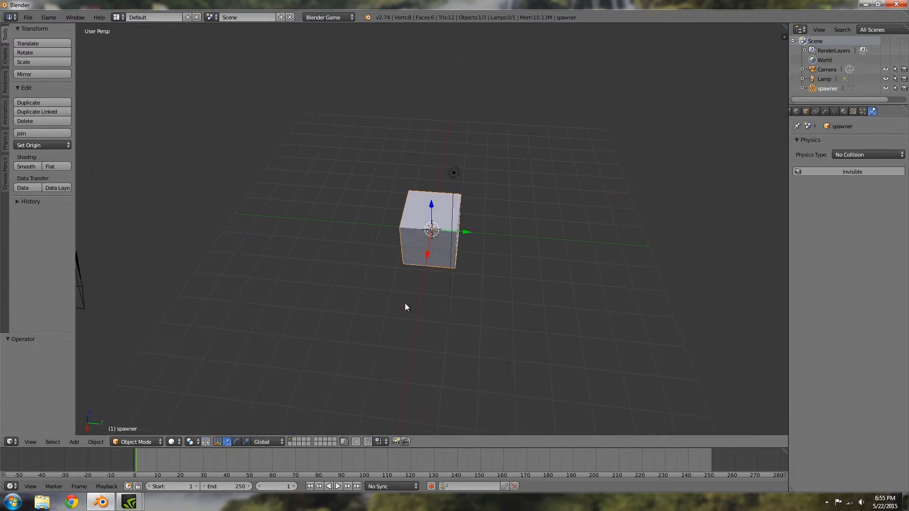
left_click(295, 439)
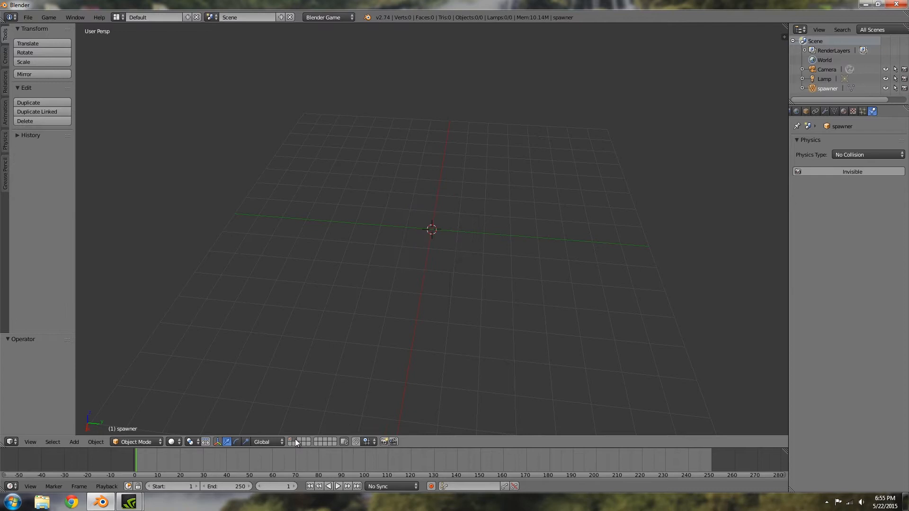
middle_click_drag(497, 248, 432, 247)
key("shift+a")
mouse_move(518, 184)
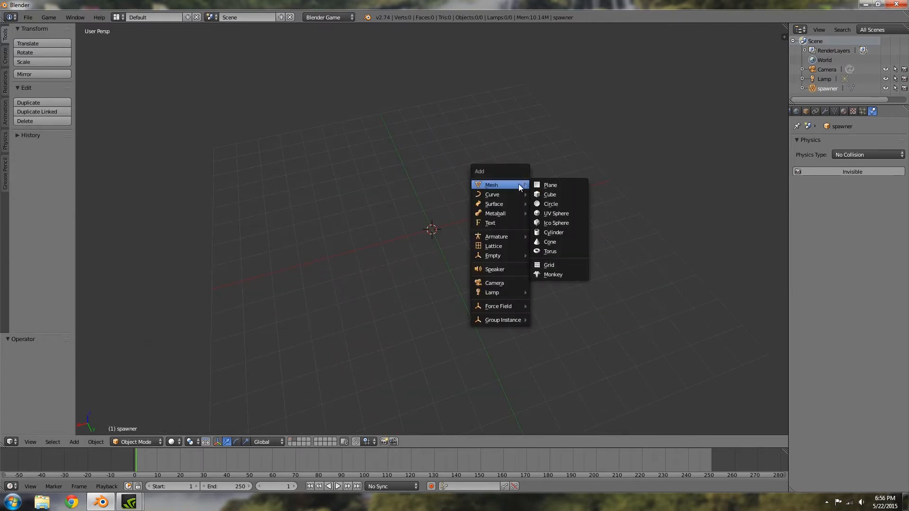
left_click(544, 185)
left_click(845, 157)
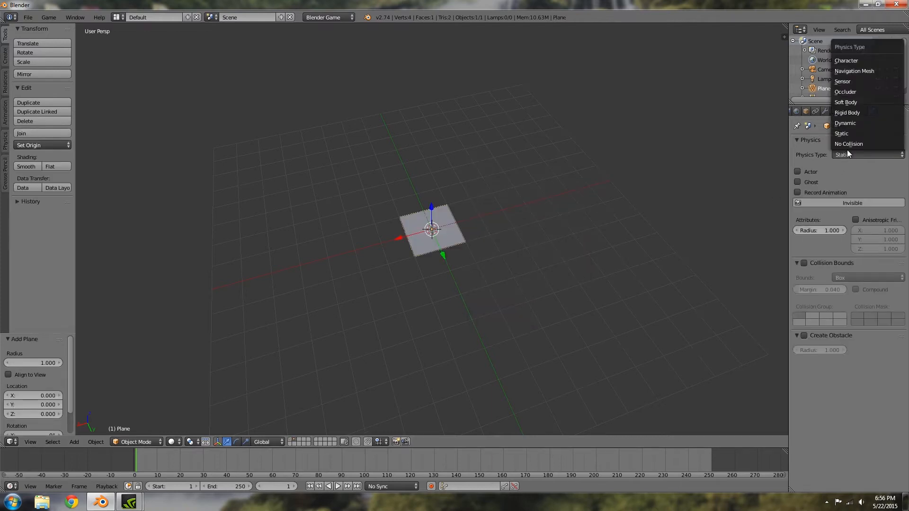
left_click(848, 144)
Step: Duplicate the plane's face within its mesh and rotate the copy 90° about X to form a cross
middle_click_drag(483, 226, 430, 216)
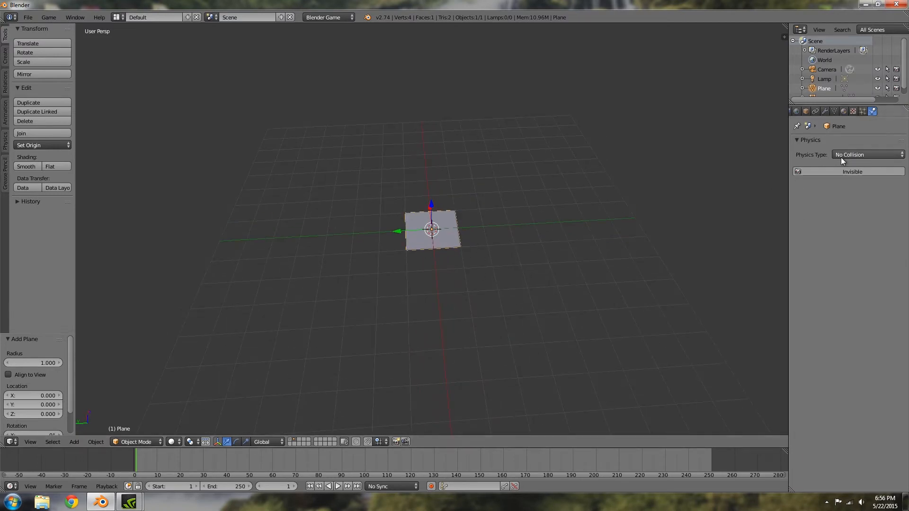
key("Tab")
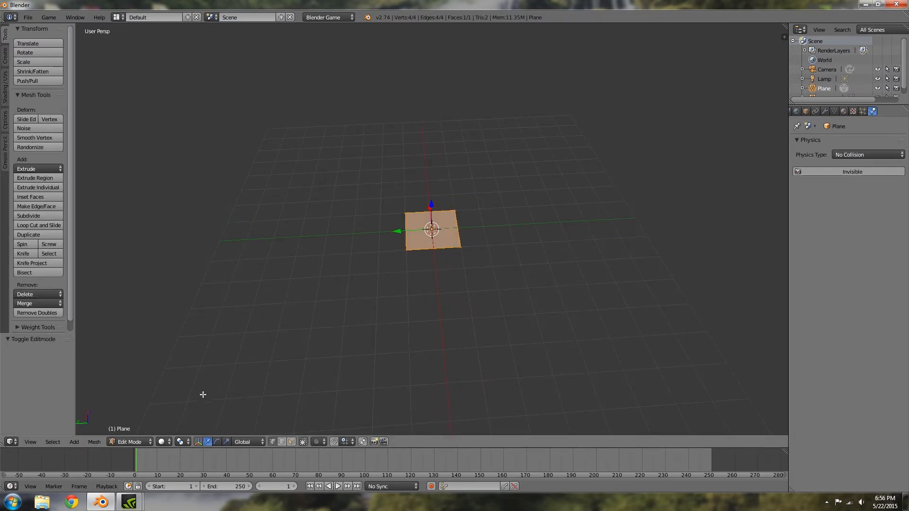
left_click(143, 442)
key("shift+d")
type("rx90")
key("Return")
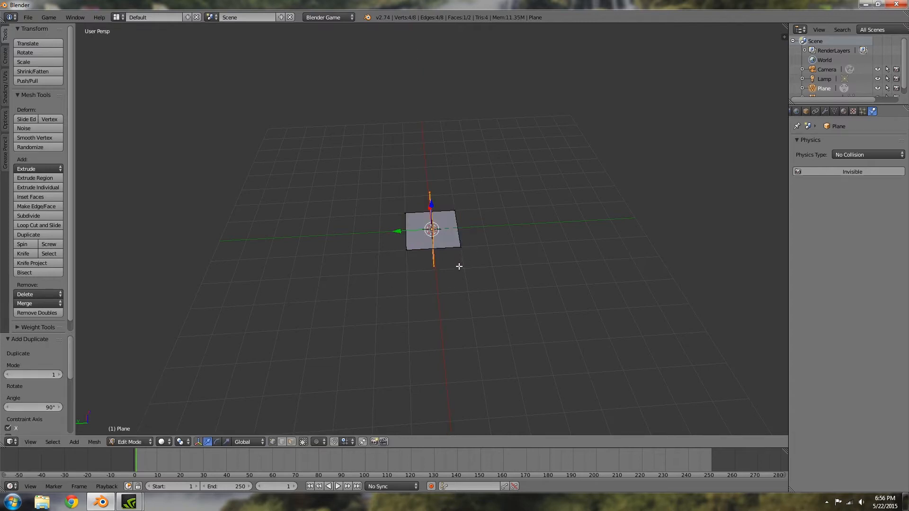
key("Tab")
middle_click_drag(368, 272, 481, 265)
scroll(436, 280, "up", 3)
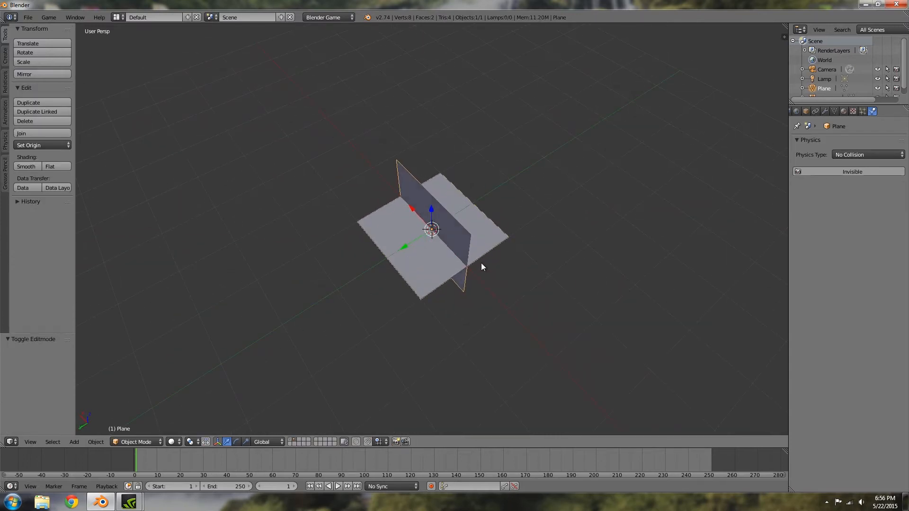
Step: Rename the crossed-plane object as firefly
left_click(806, 111)
type("fire")
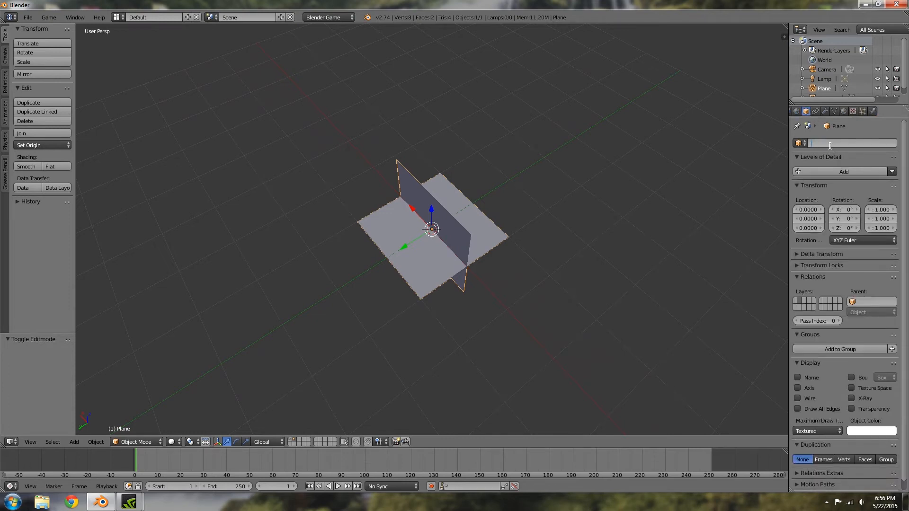
type("fly")
key("Return")
Step: Give the firefly a new material with specular intensity 0 and backface culling turned off
left_click(843, 112)
left_click(834, 176)
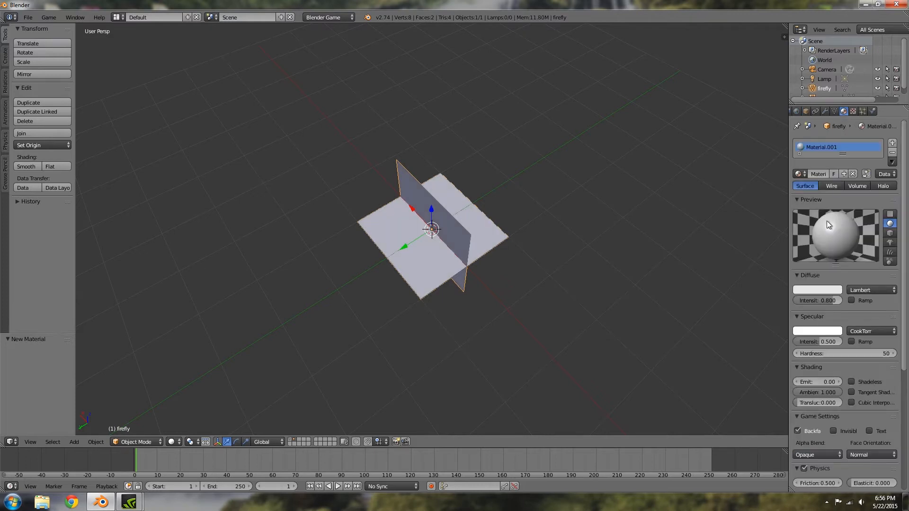
scroll(826, 221, "down", 5)
key("BackSpace")
scroll(853, 299, "down", 4)
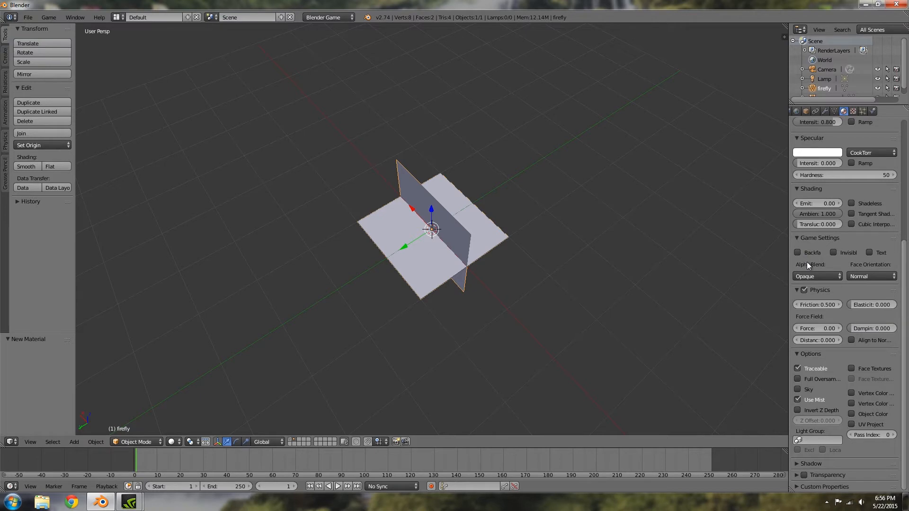
Step: Keep the alpha blend Opaque, make the firefly material shadeless, and enable Z Transparency with alpha 0
left_click(829, 276)
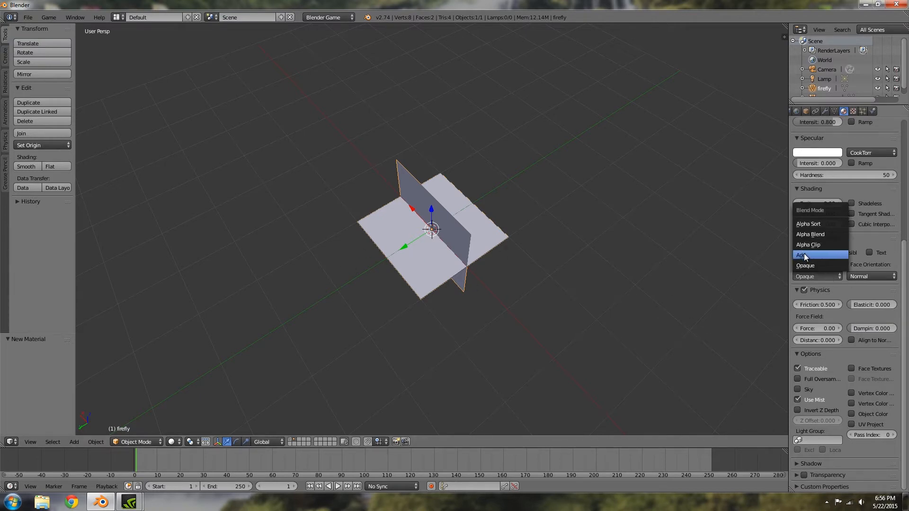
left_click(814, 275)
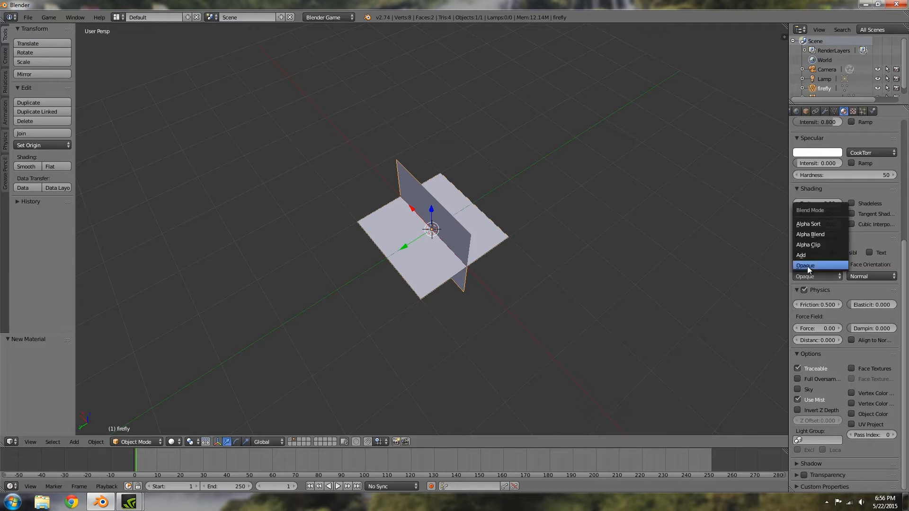
left_click(852, 203)
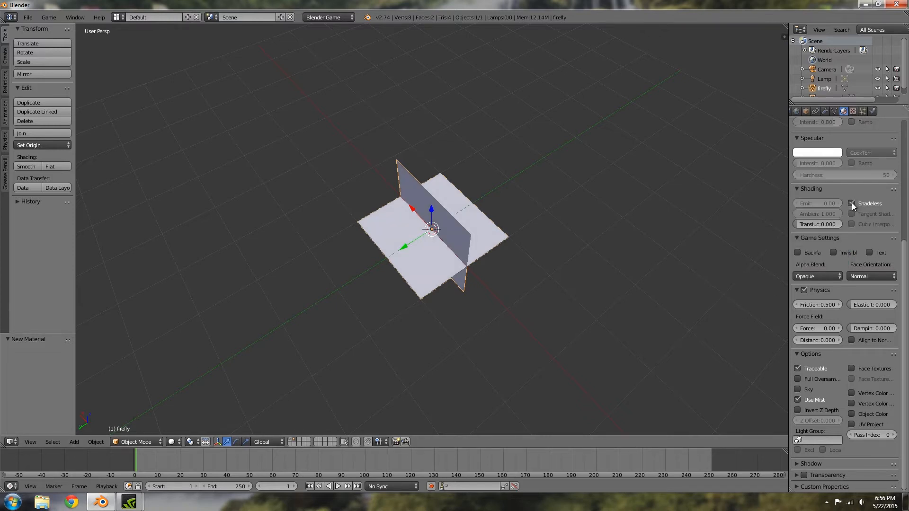
left_click(804, 475)
left_click(797, 475)
scroll(849, 440, "down", 2)
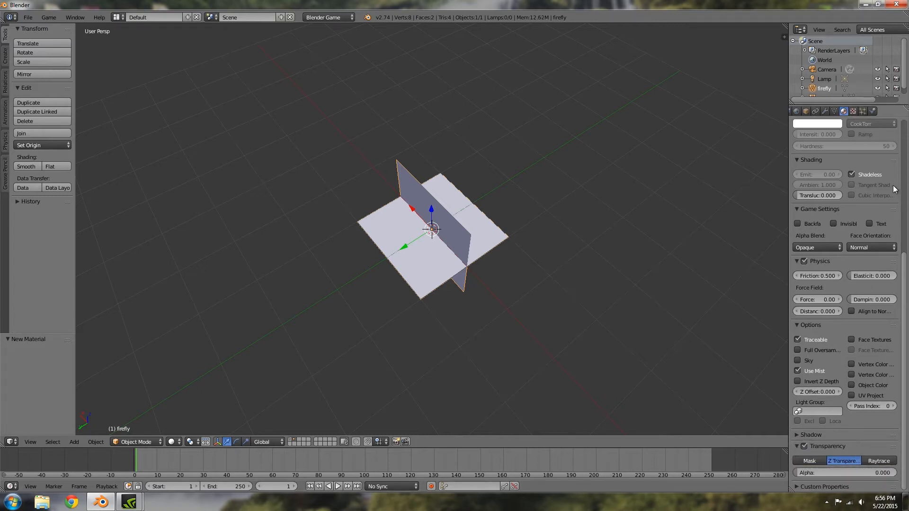
Step: Add an image texture to the firefly material, let it influence alpha, and load particle.png as its image
left_click(853, 110)
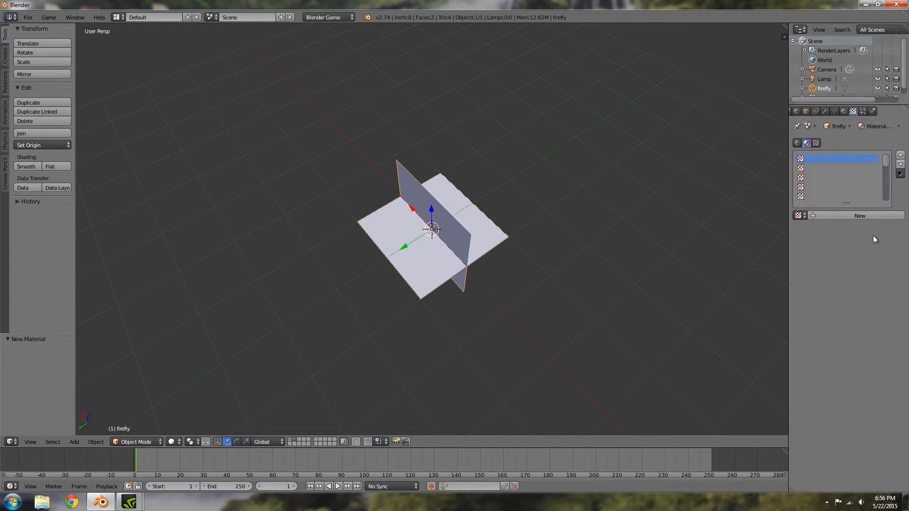
left_click(847, 215)
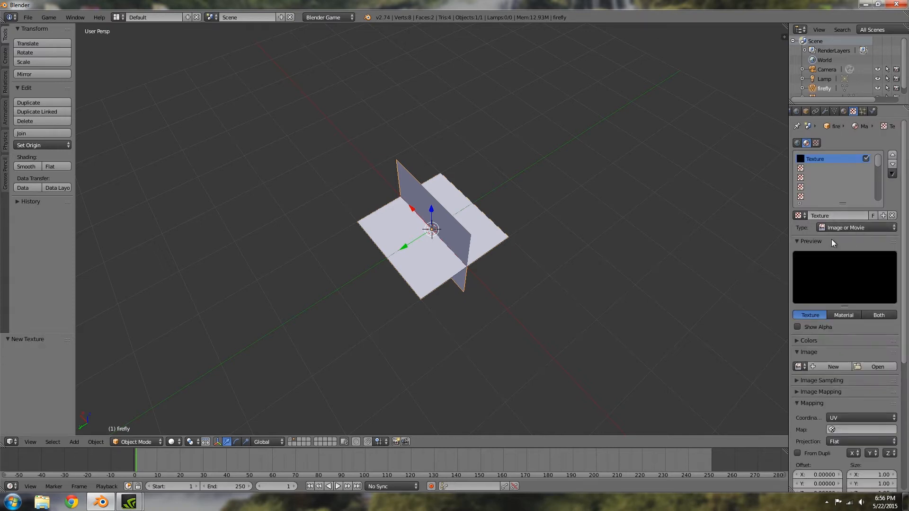
scroll(844, 345, "down", 10)
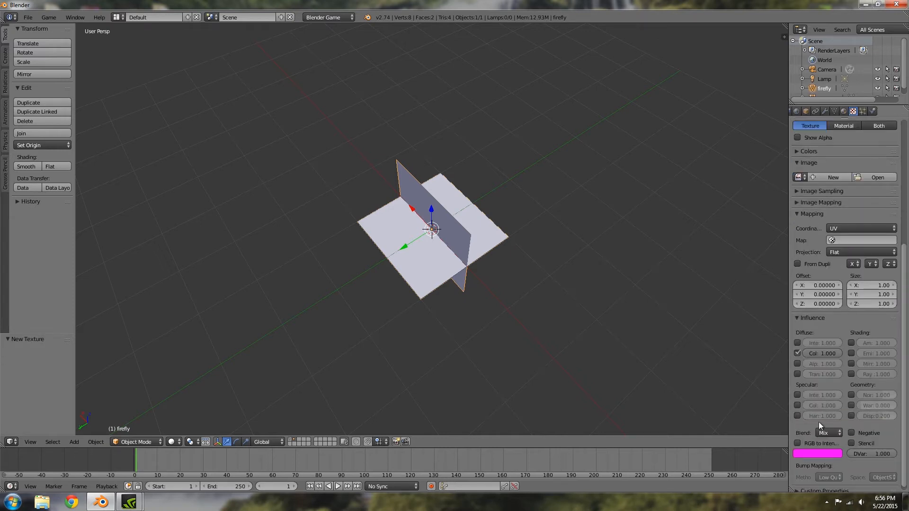
left_click(798, 364)
scroll(863, 351, "up", 6)
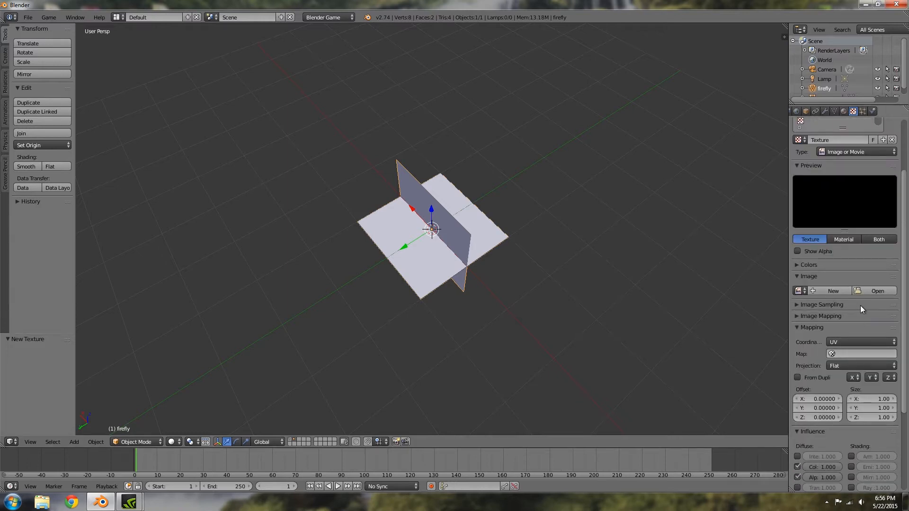
left_click(877, 290)
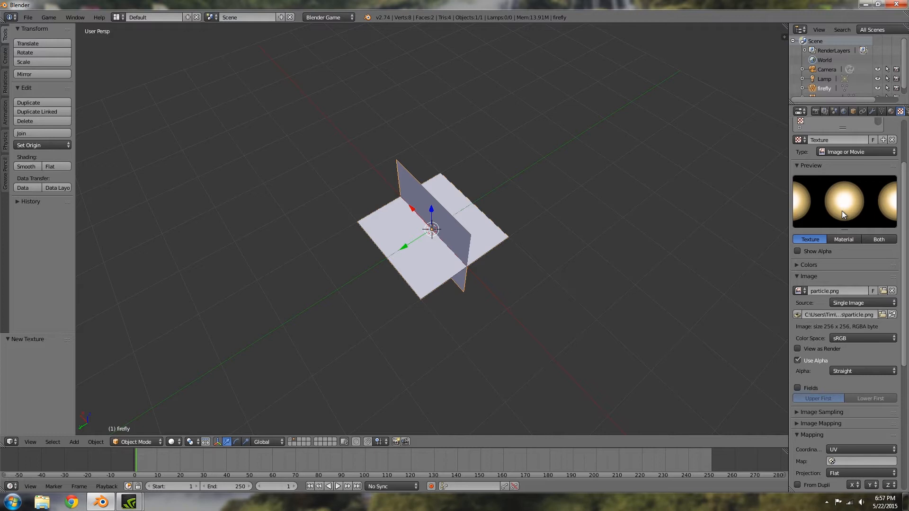
Step: Select all of the firefly mesh's faces and unwrap them
middle_click_drag(348, 247, 428, 201)
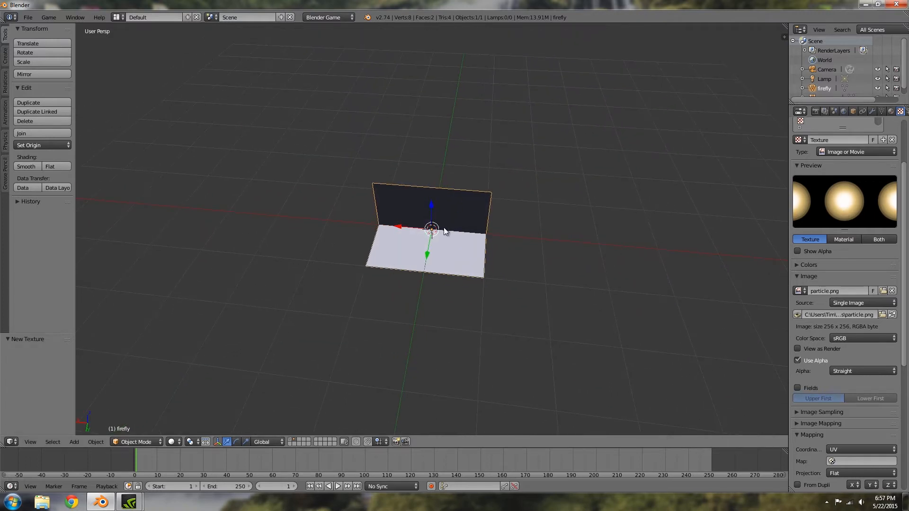
key("Tab")
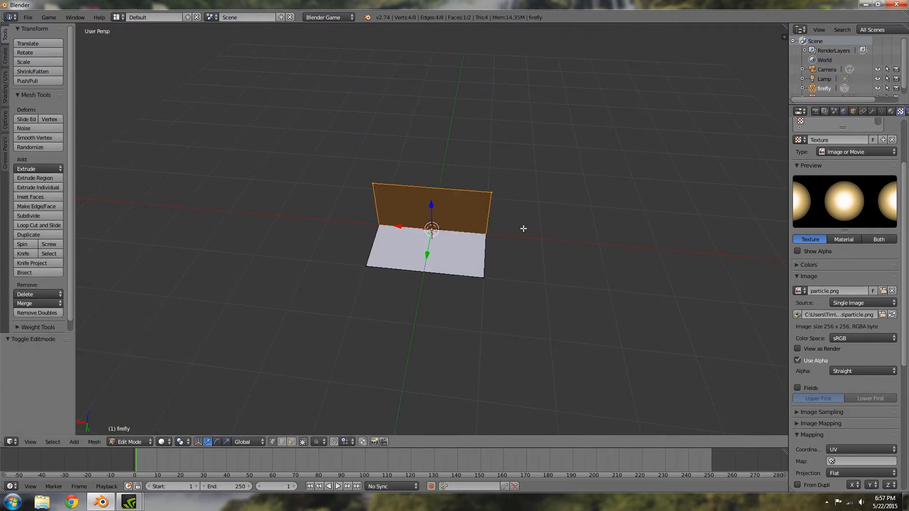
middle_click_drag(524, 229, 474, 229)
key("a")
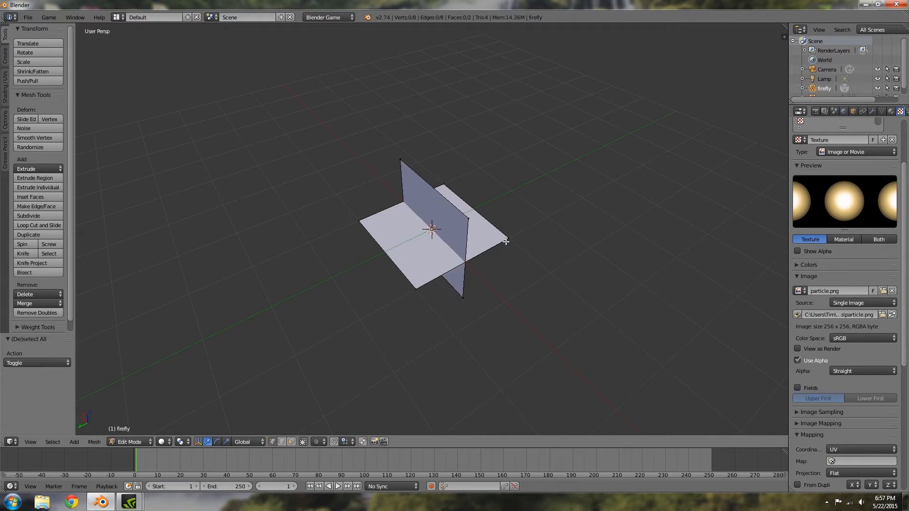
key("a")
key("u")
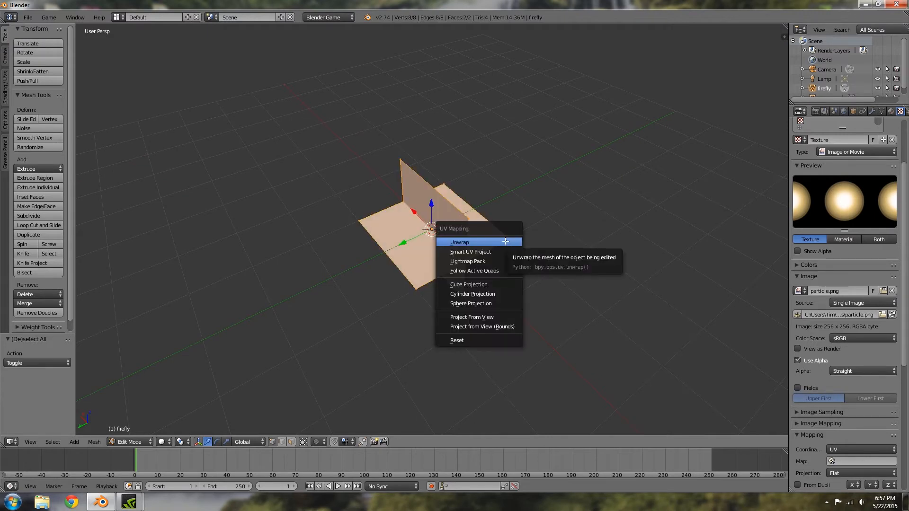
left_click(506, 243)
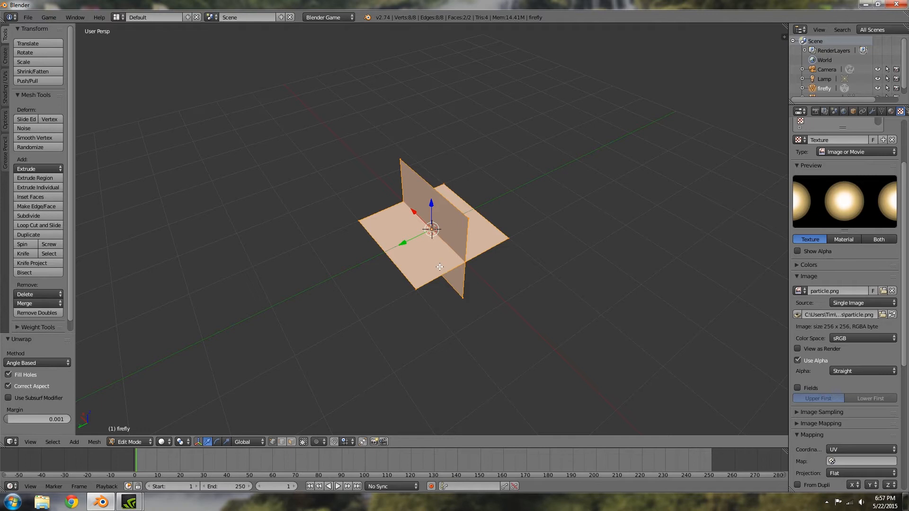
Step: Return the firefly to Object Mode and set the viewport shading to Texture to inspect the particle image on both planes
key("Tab")
middle_click_drag(433, 267, 179, 426)
left_click(174, 441)
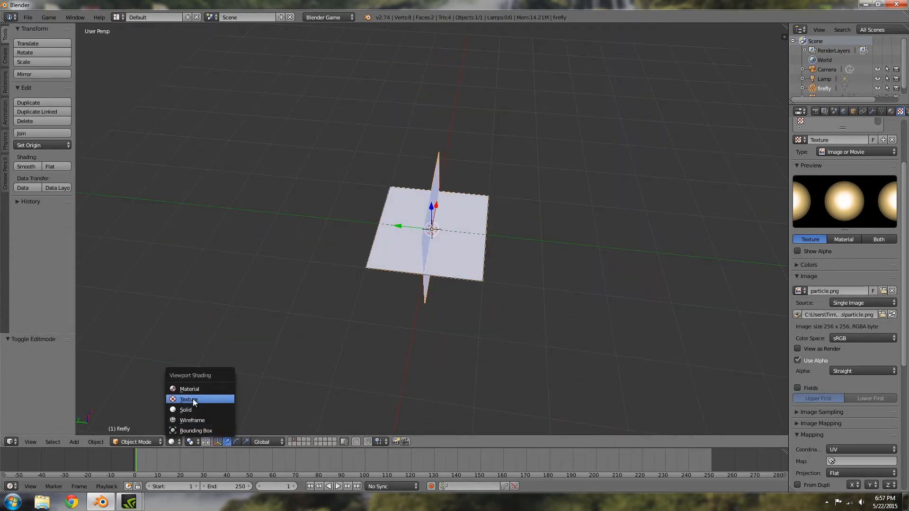
left_click(192, 399)
middle_click_drag(479, 286, 416, 270)
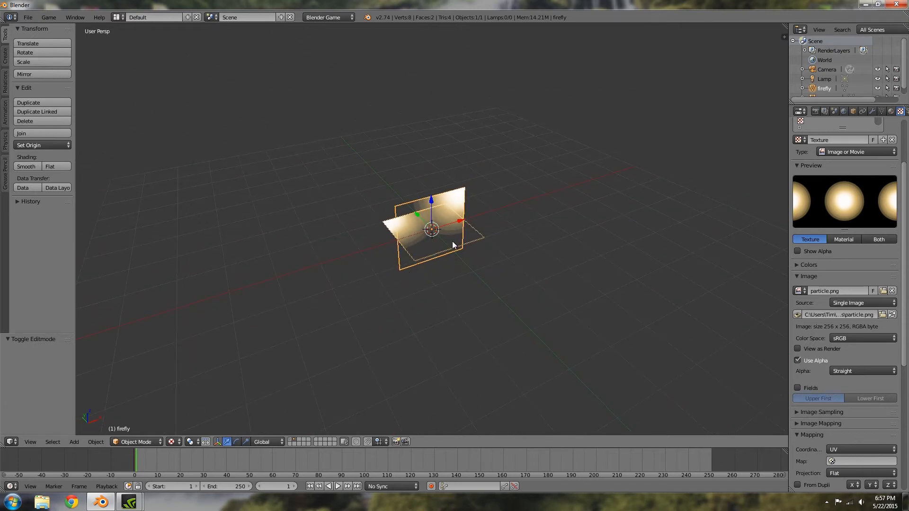
scroll(453, 238, "up", 3)
middle_click_drag(456, 248, 473, 257)
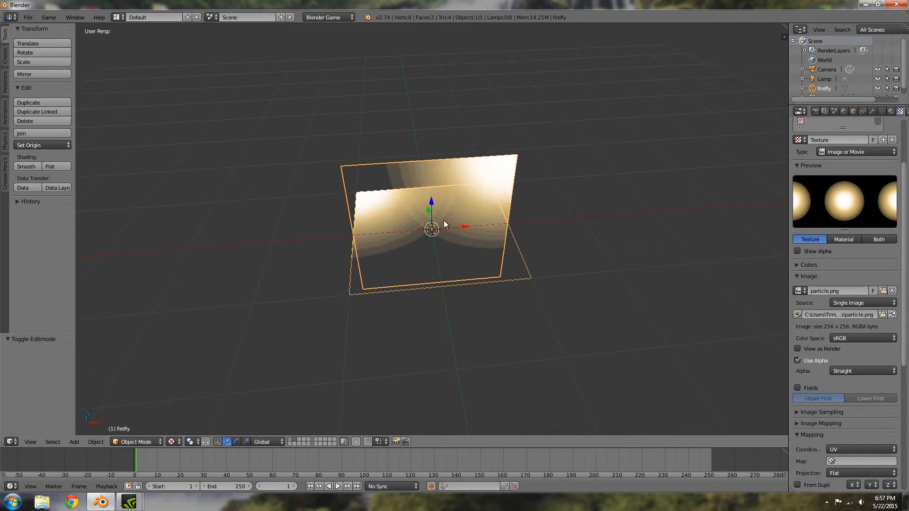
Step: Reset the UV mapping of all firefly faces so each plane shows the whole particle image
key("Tab")
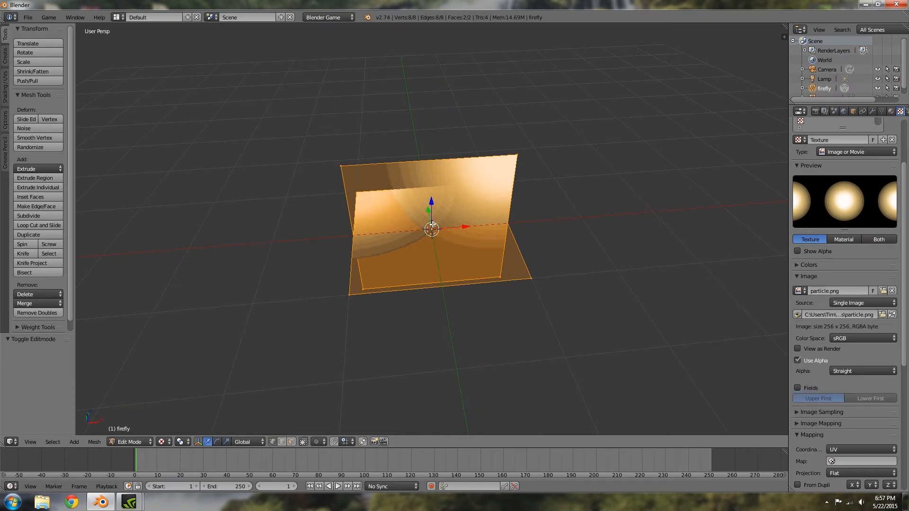
key("u")
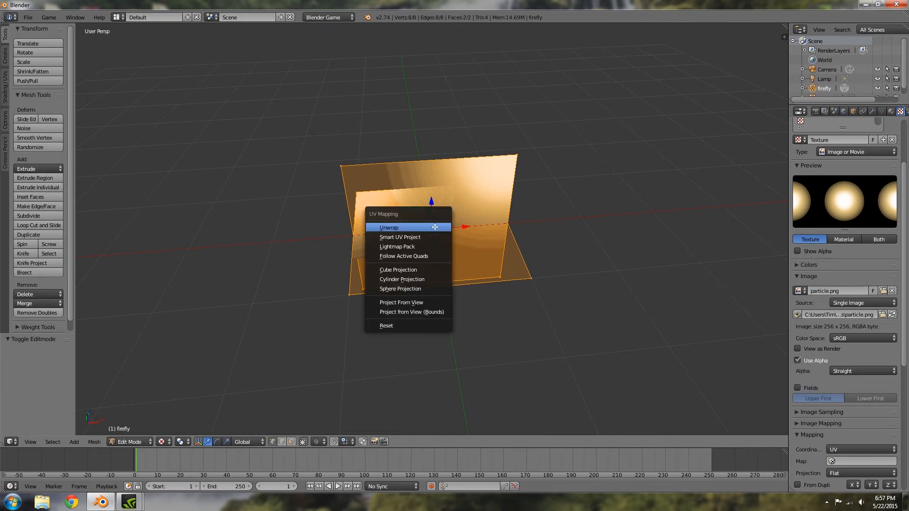
left_click(387, 326)
middle_click_drag(436, 290, 491, 257)
scroll(334, 199, "down", 1)
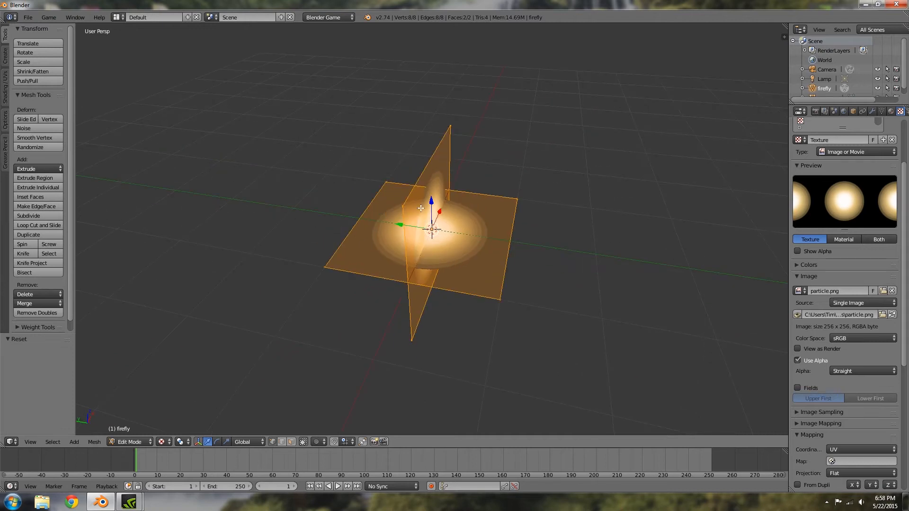
scroll(487, 270, "down", 3)
key("Tab")
Step: Deselect everything and run the game engine to check how the firefly looks from different angles
middle_click_drag(514, 258, 369, 248)
key("a")
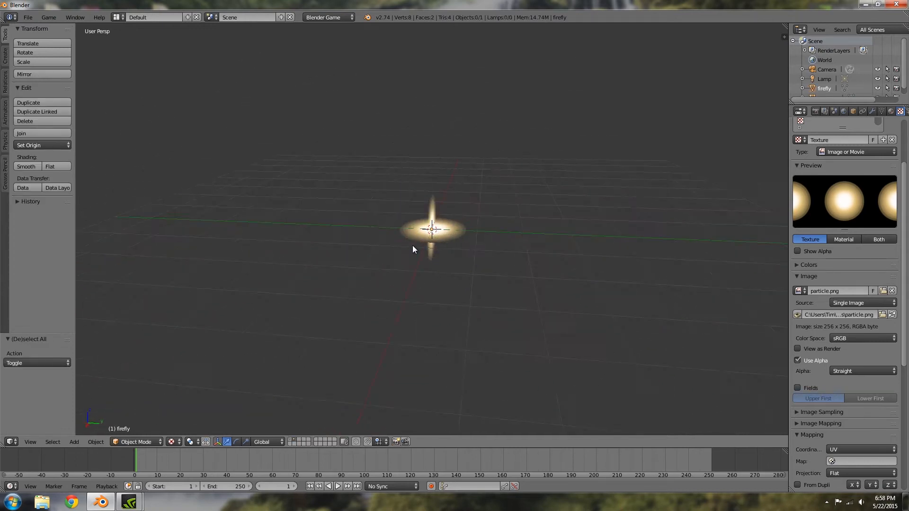
key("p")
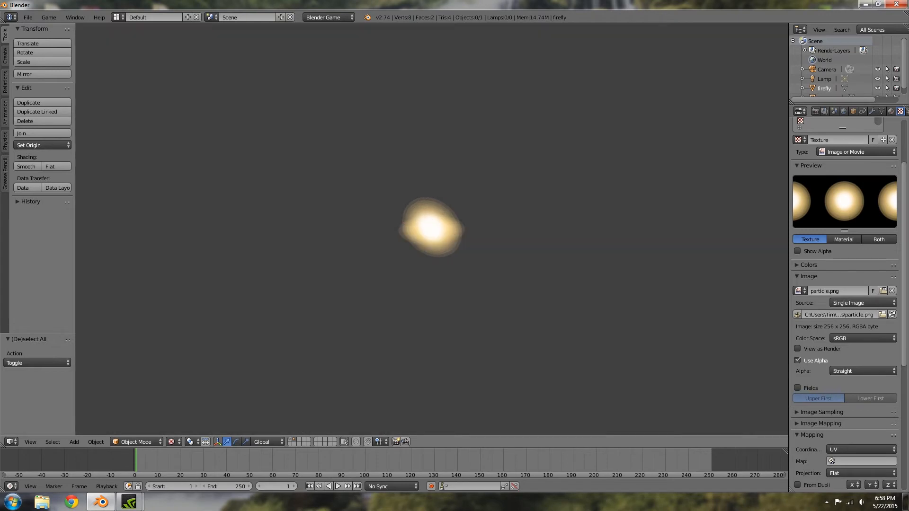
key("Escape")
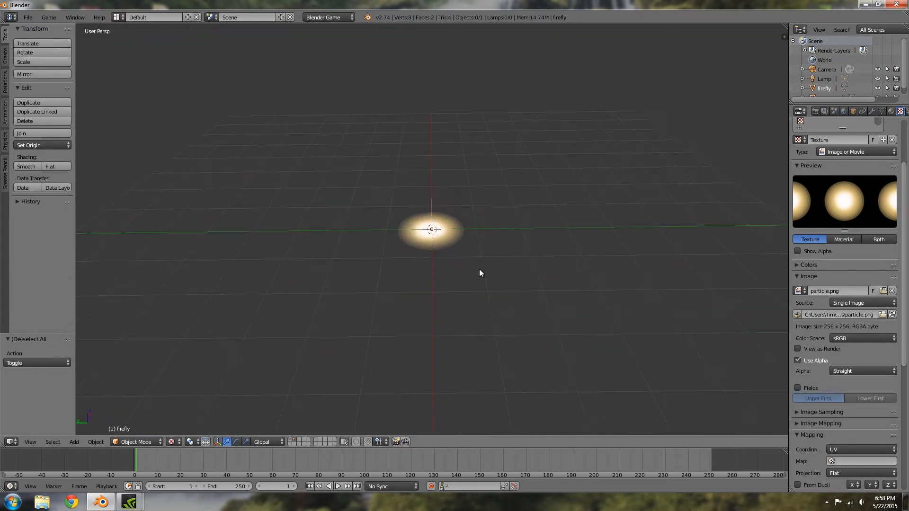
key("p")
key("Escape")
middle_click_drag(394, 268, 448, 256)
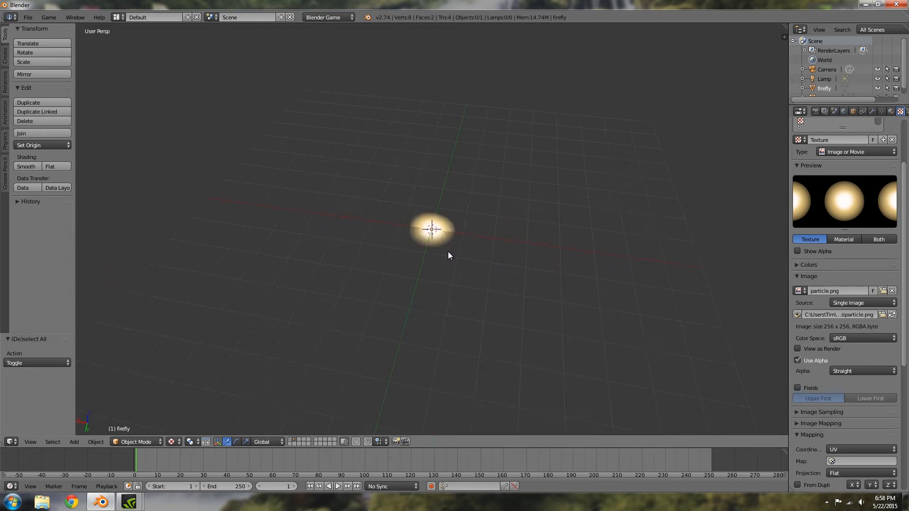
Step: Select the firefly, switch to the Game Logic screen layout, and set its viewport shading to Texture
right_click(426, 242)
left_click(853, 111)
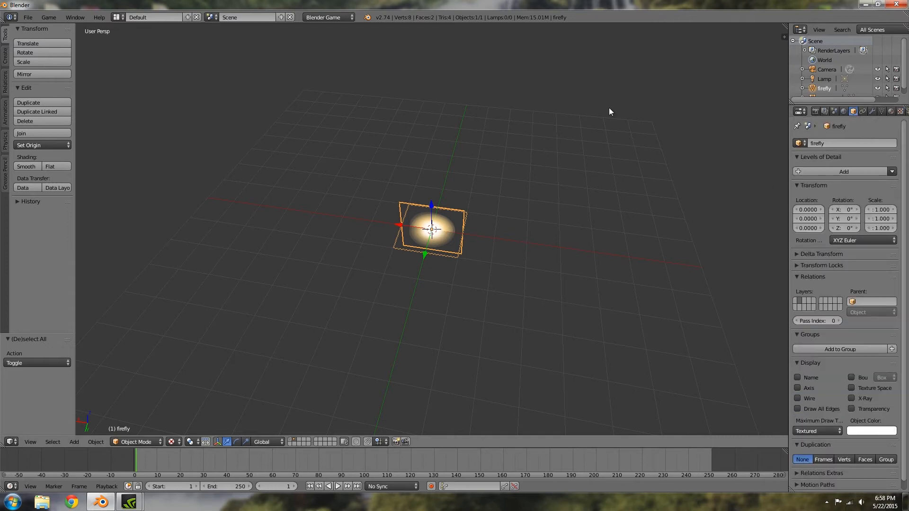
left_click(116, 18)
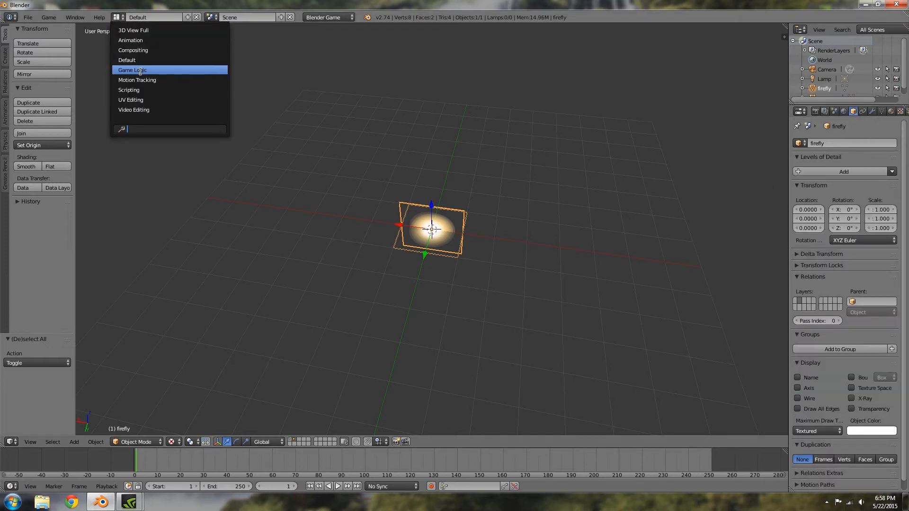
left_click(128, 70)
left_click(327, 298)
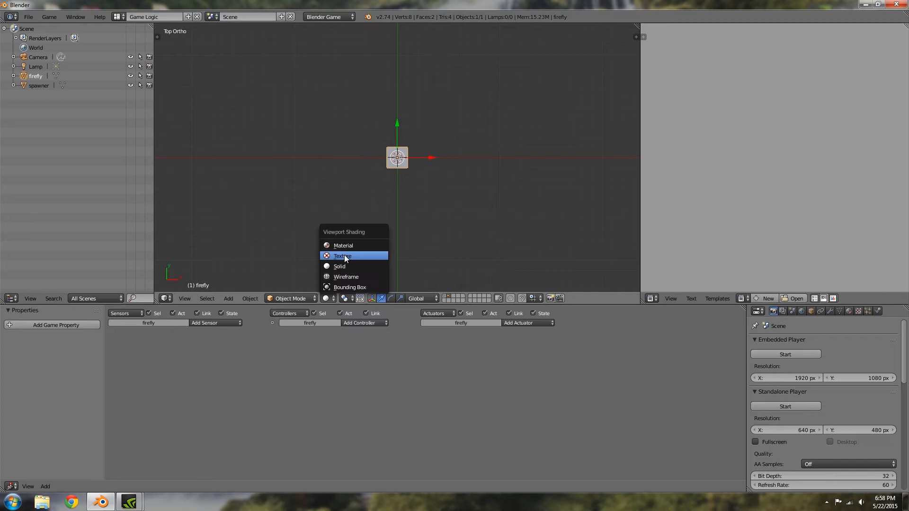
left_click(344, 256)
mouse_move(419, 235)
middle_mouse_down()
mouse_move(416, 162)
mouse_move(410, 195)
middle_mouse_up()
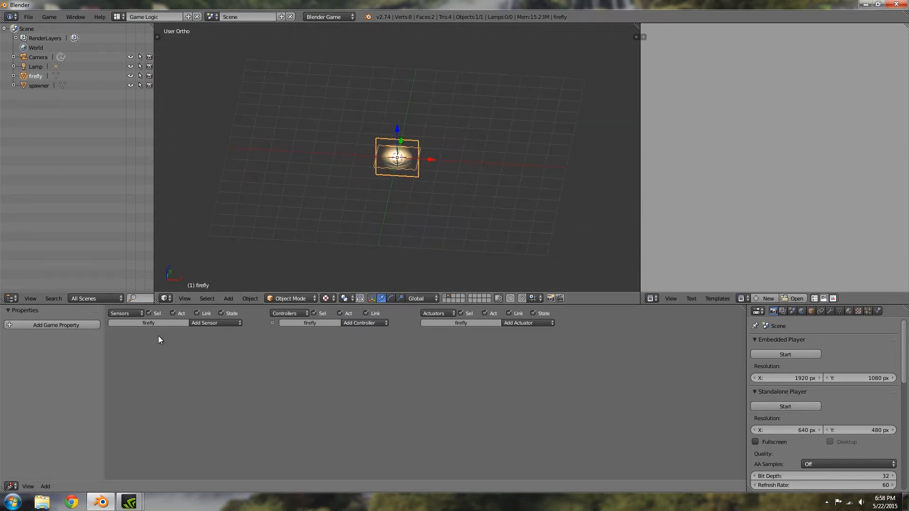
Step: Add a Random sensor to the firefly with seed 123, true level triggering enabled, and frequency 8
left_click(199, 323)
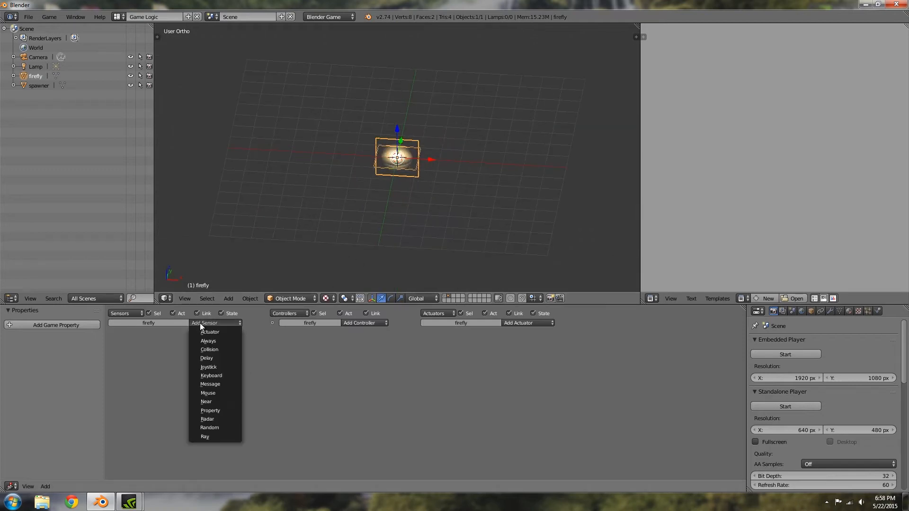
left_click(212, 428)
left_click(197, 367)
type("123")
key("Return")
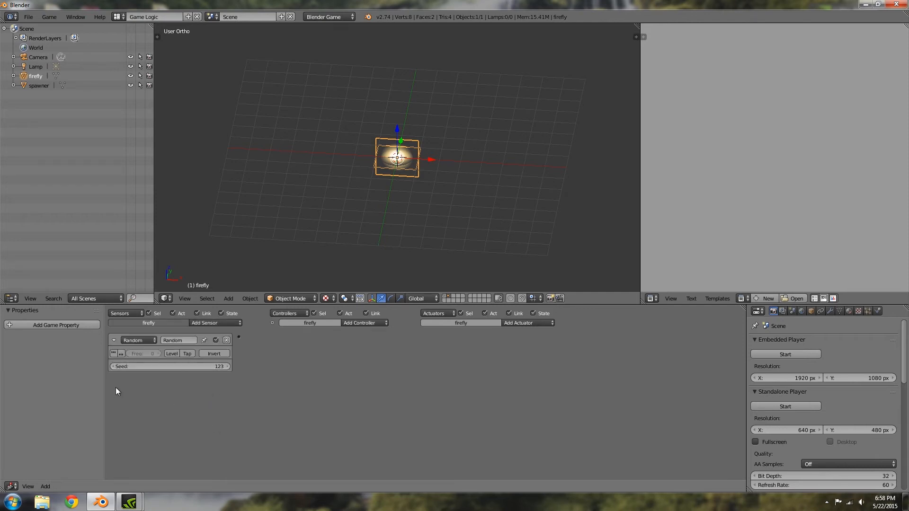
left_click(114, 353)
left_click(144, 354)
type("8")
key("Return")
Step: Add an And controller and a Nand controller to the firefly, both linked to the Random sensor
left_click(351, 323)
left_click(355, 331)
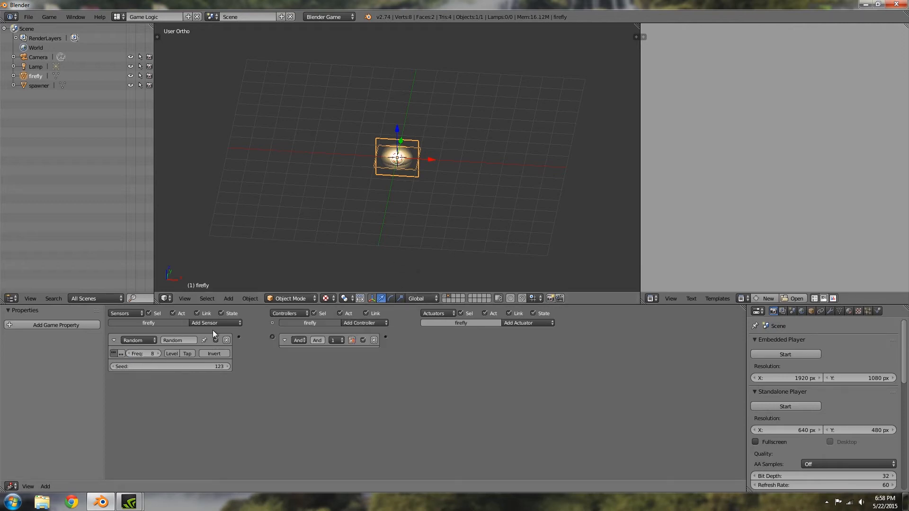
left_click_drag(260, 337, 272, 336)
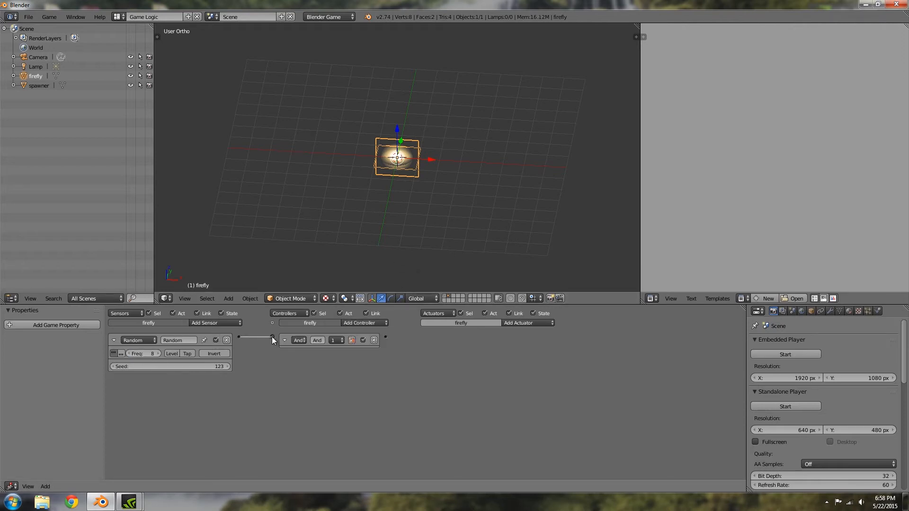
left_click(362, 323)
left_click(362, 350)
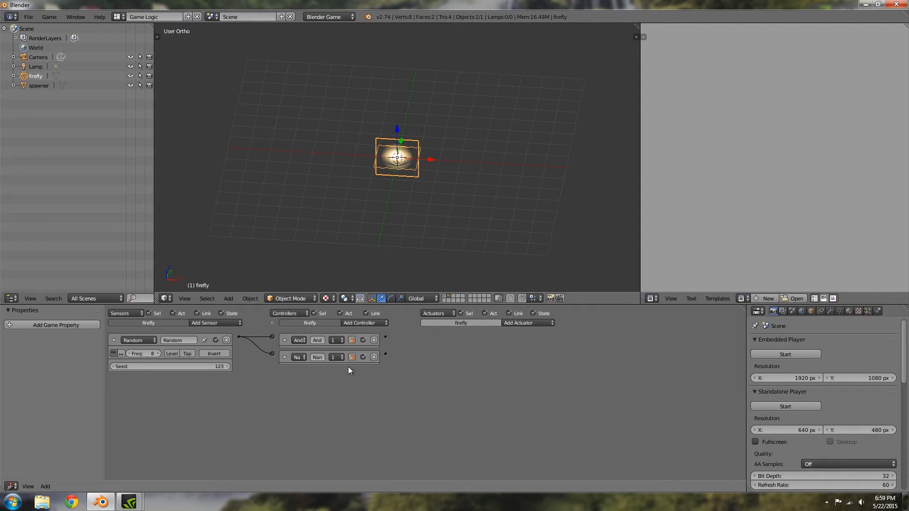
Step: Add two Simple Motion actuators, linking one to the And controller and one to the Nand controller, and collapse both controllers
left_click(526, 323)
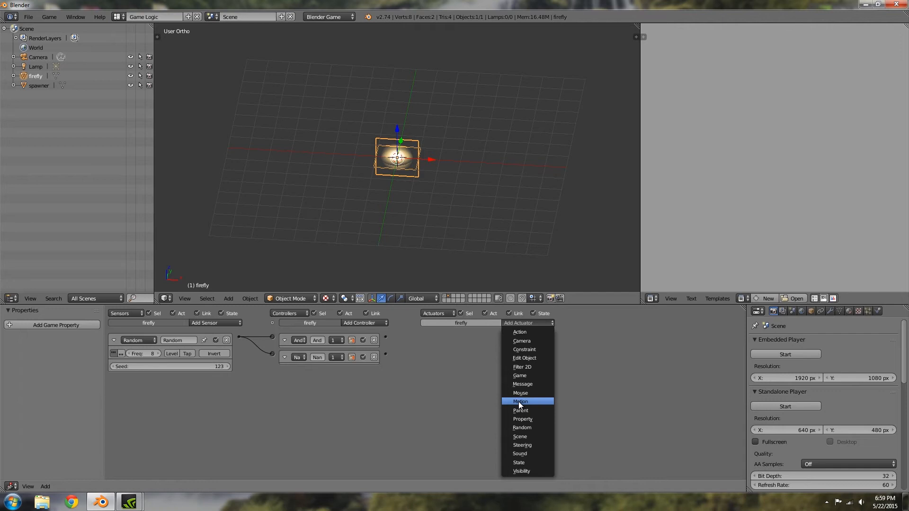
left_click(520, 401)
left_click(517, 323)
left_click(523, 401)
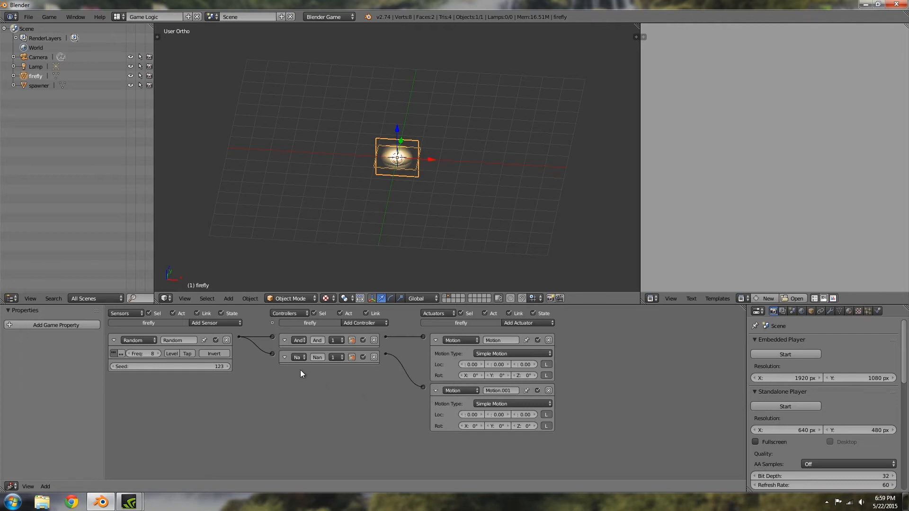
left_click(285, 341)
left_click(285, 354)
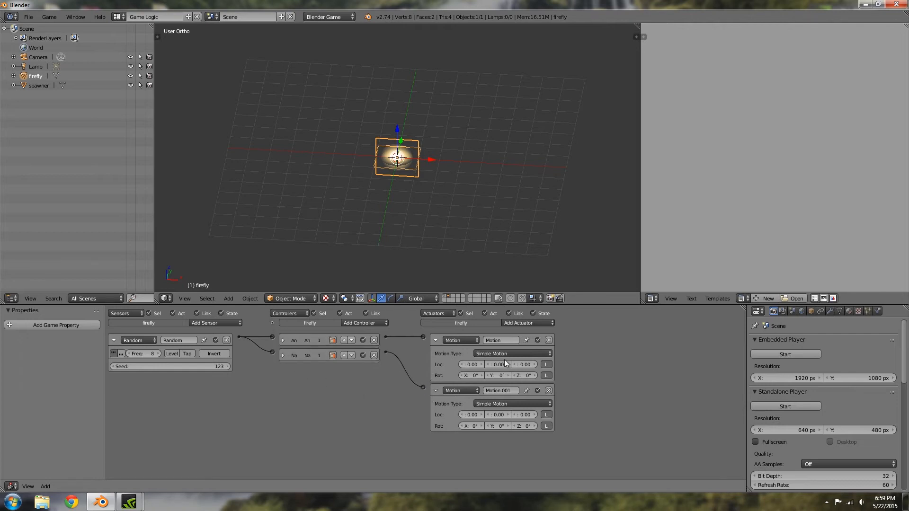
middle_click_drag(436, 178, 434, 201)
scroll(434, 207, "up", 2)
scroll(432, 207, "up", 2)
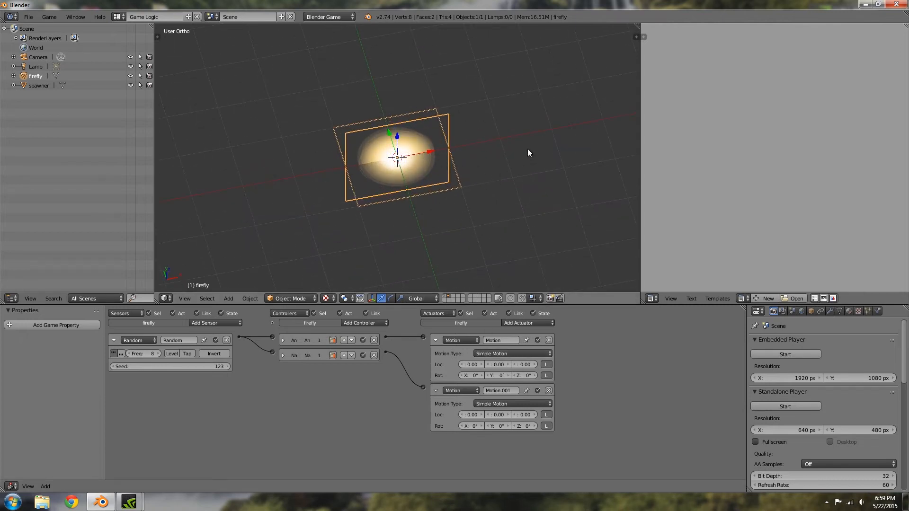
key("r")
key("z")
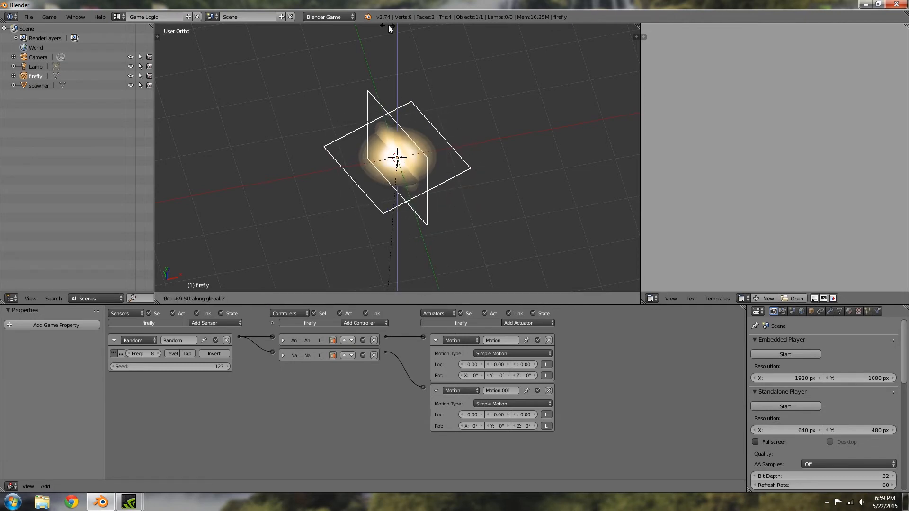
left_click(486, 180)
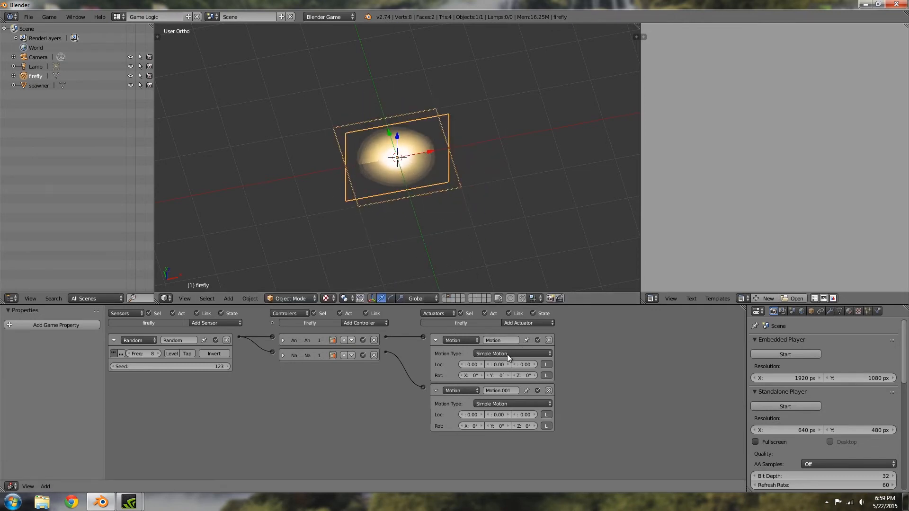
Step: Set the first Motion actuator's Z rotation to 5°, and collapse both actuators and the Random sensor
left_click(535, 375)
left_click(536, 375)
scroll(516, 428, "down", 2)
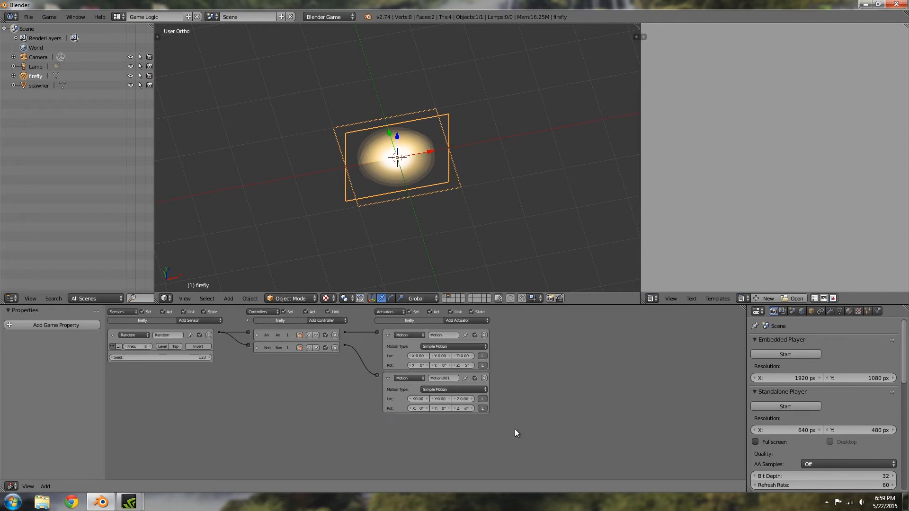
left_click(387, 335)
left_click(388, 349)
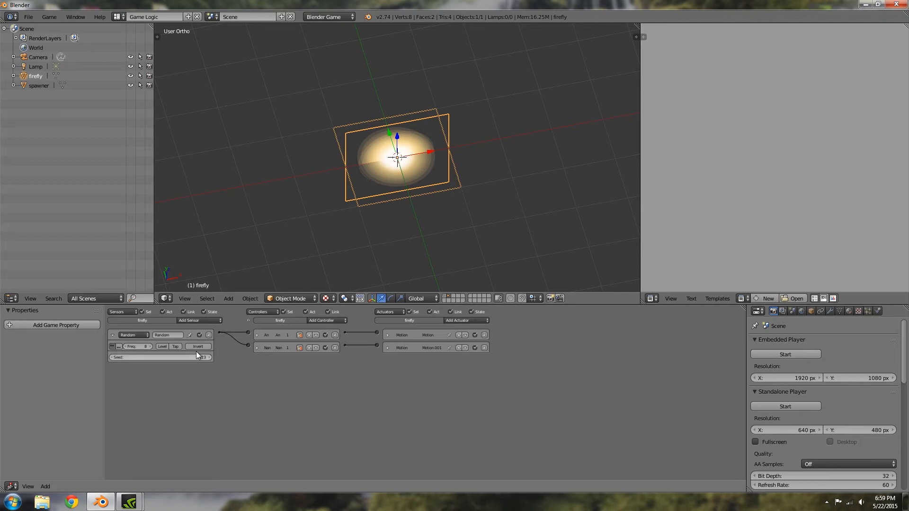
left_click(112, 336)
Step: Run the game engine twice to check the firefly's rotation from different view angles
key("p")
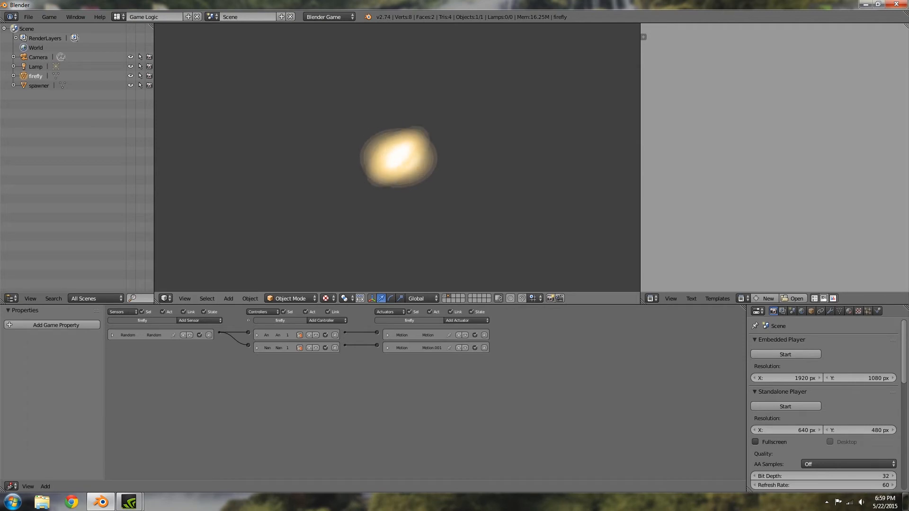
key("Escape")
middle_click_drag(436, 270, 379, 341)
key("p")
key("Escape")
Step: Test the game with the Nand controller unlinked from the second Motion actuator, and restore that link
left_click_drag(362, 337, 363, 353, "ctrl")
key("p")
key("Escape")
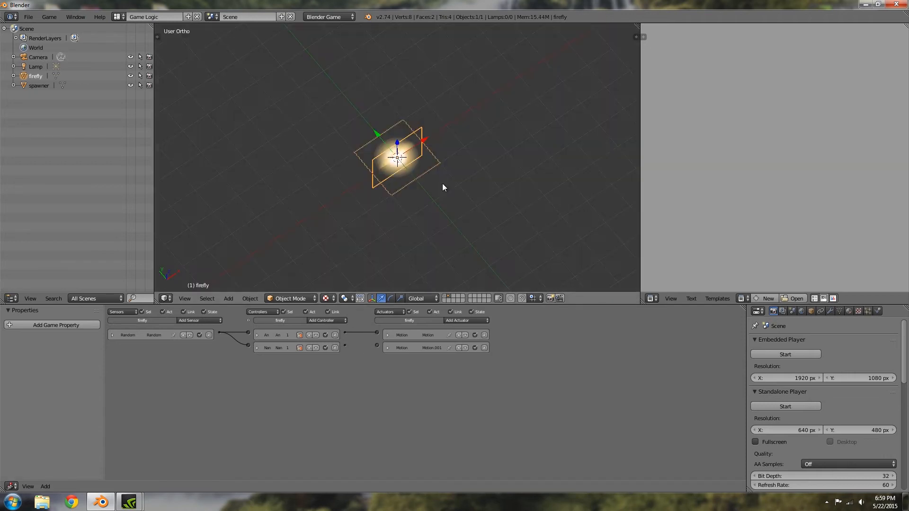
left_click_drag(345, 345, 377, 346)
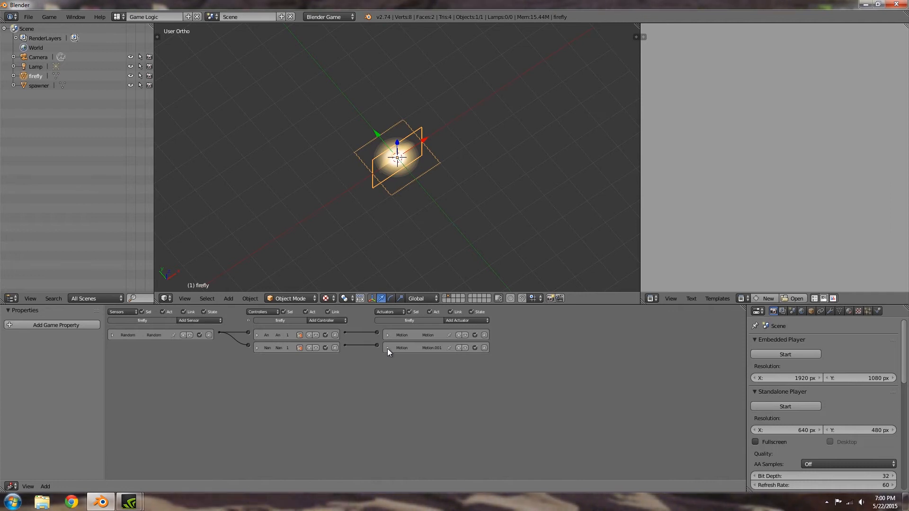
Step: Set the second Motion actuator's Z rotation to -5°, and run the game to check the firefly's rotation
left_click(387, 348)
left_click(454, 378)
left_click(454, 378)
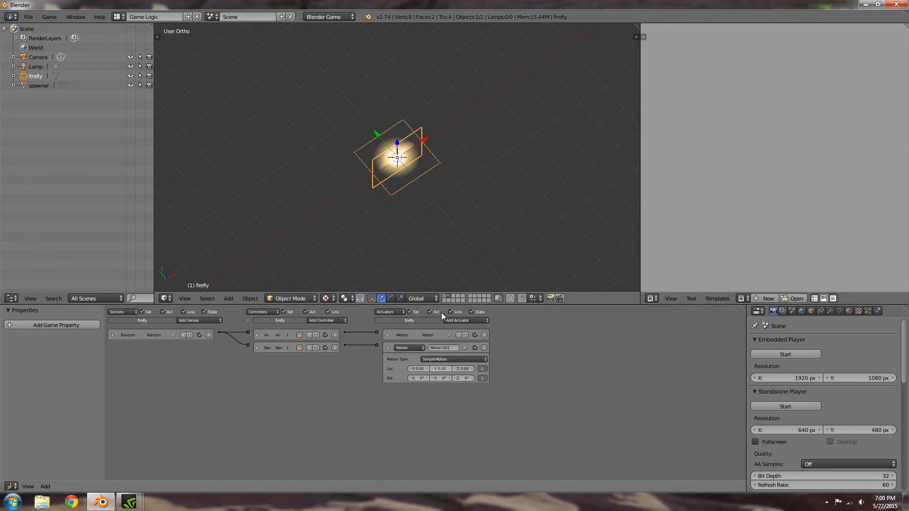
key("p")
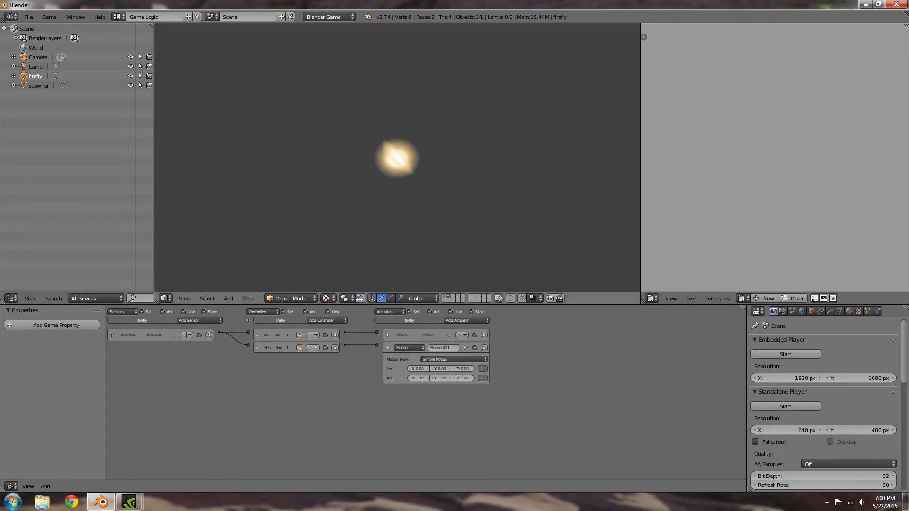
key("Escape")
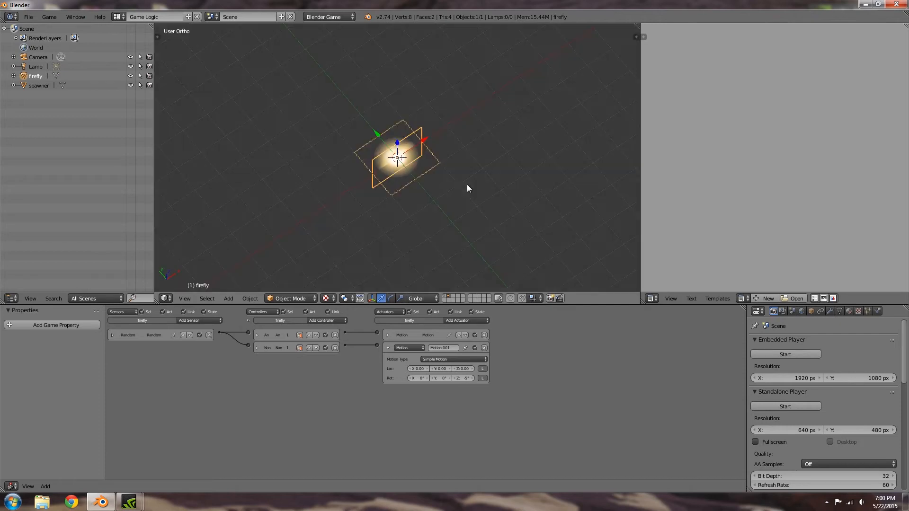
left_click(388, 335)
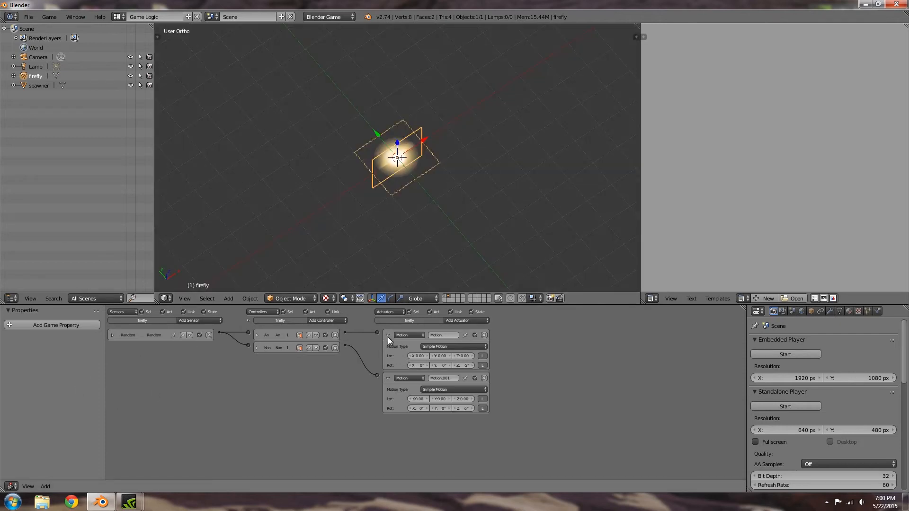
left_click(388, 335)
left_click(388, 348)
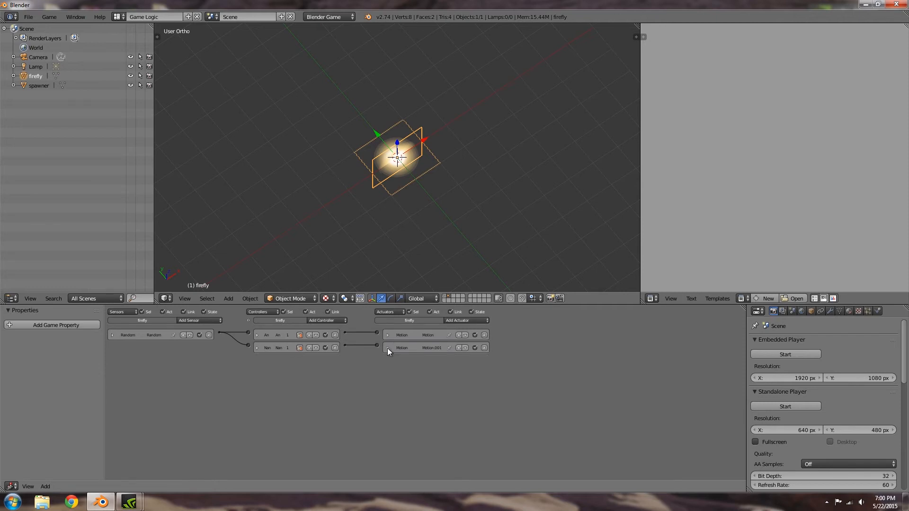
Step: Add an Always sensor and a third Motion actuator, and link them through a new And controller
left_click(464, 321)
left_click(191, 321)
left_click(197, 335)
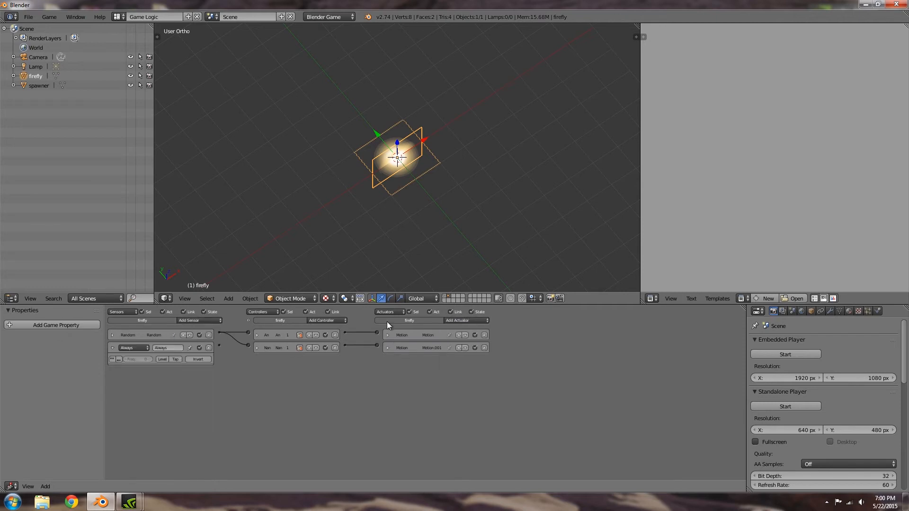
left_click(457, 321)
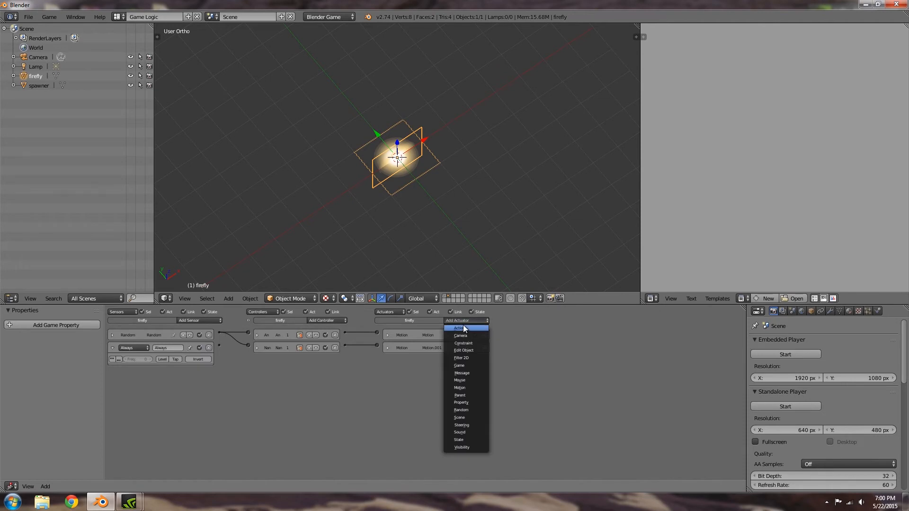
left_click(464, 388)
left_click_drag(220, 346, 377, 358)
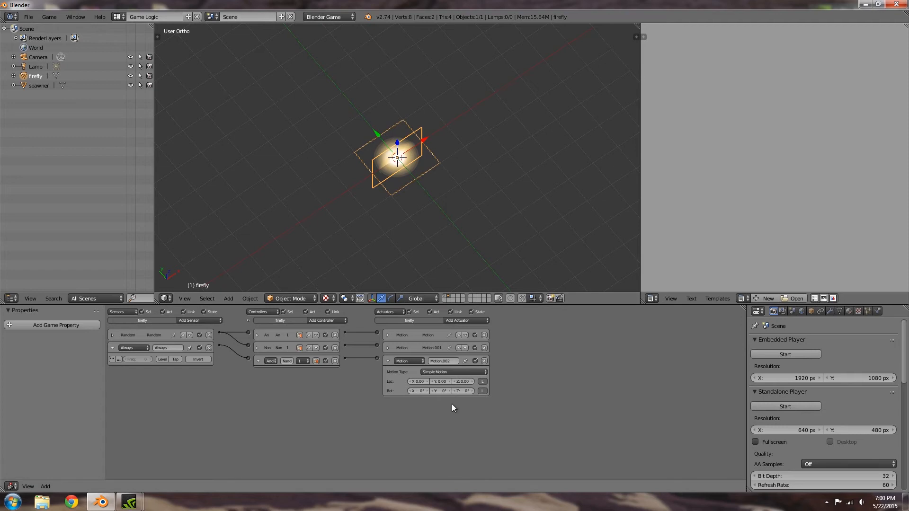
Step: Set the third Motion actuator's X location to 0.10, and run the game twice to check the firefly's movement
left_click(427, 382)
key("p")
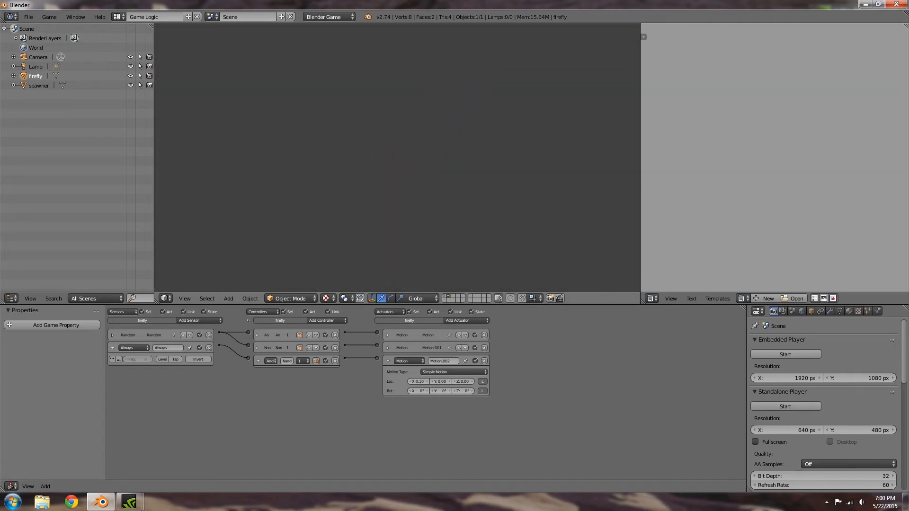
key("Escape")
key("p")
key("Escape")
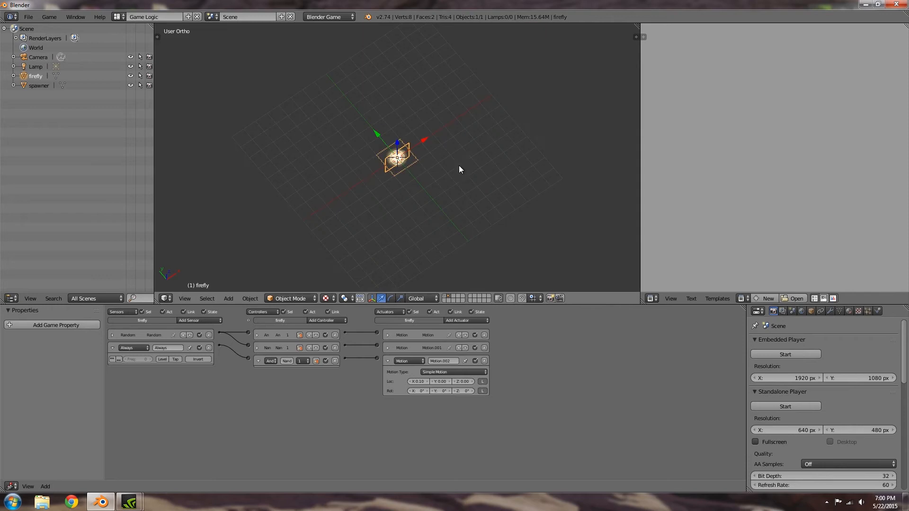
Step: Set the Random sensor's frequency to 11, and run the game to check the firefly's path
left_click(115, 336)
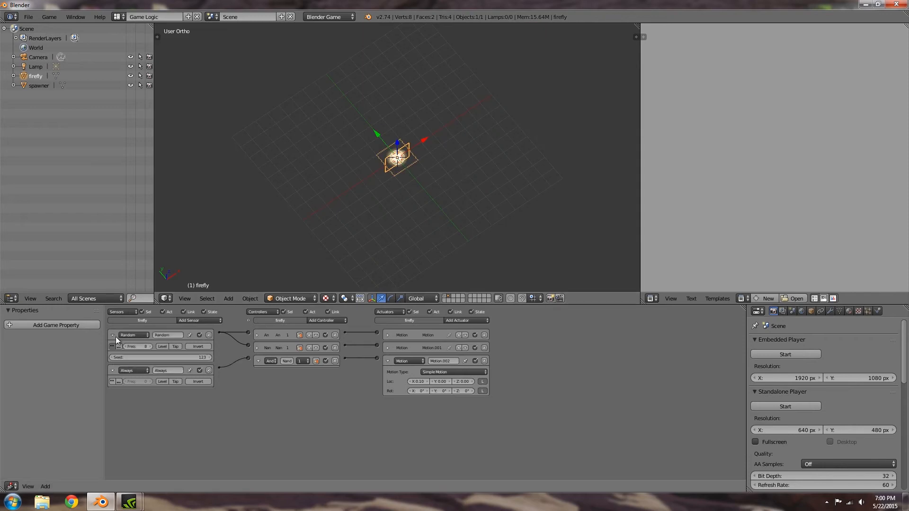
left_click(150, 346)
key("p")
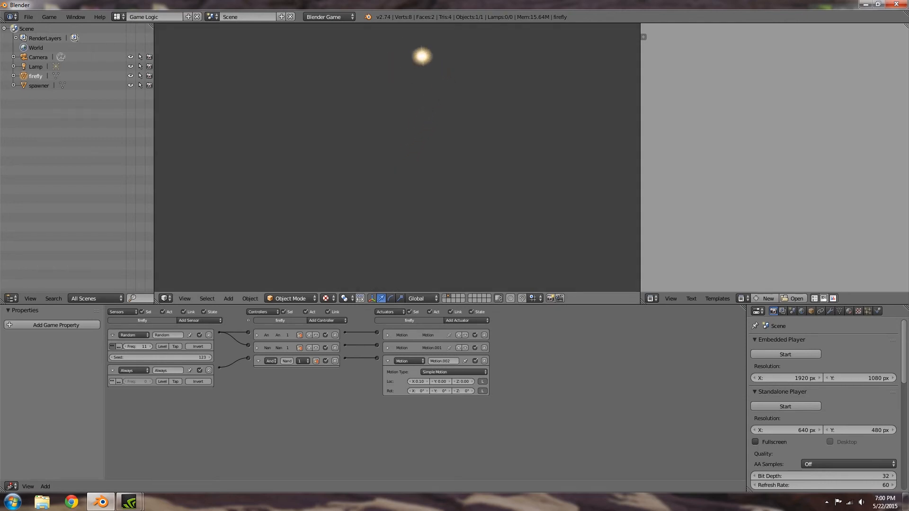
key("Escape")
Step: Try X location values of 0.30 and 0.25 on the third Motion actuator, running the game after each
left_click(425, 382)
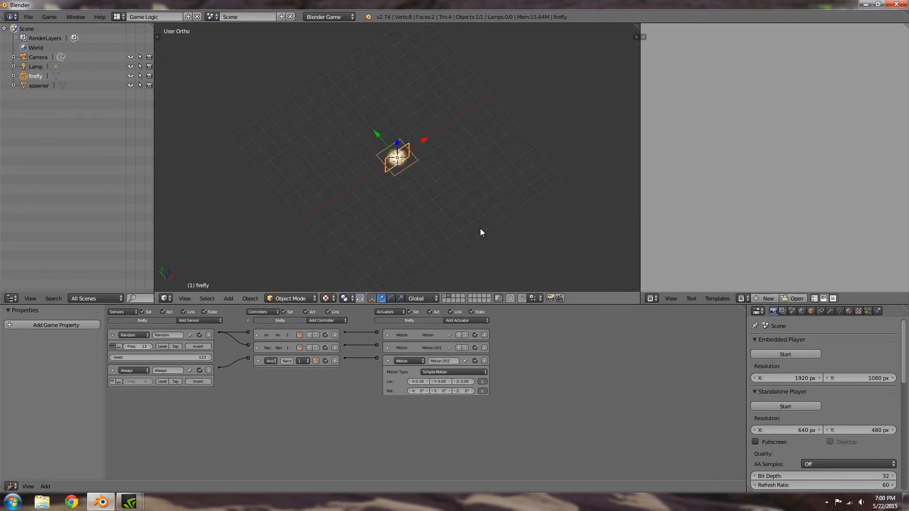
key("p")
key("Escape")
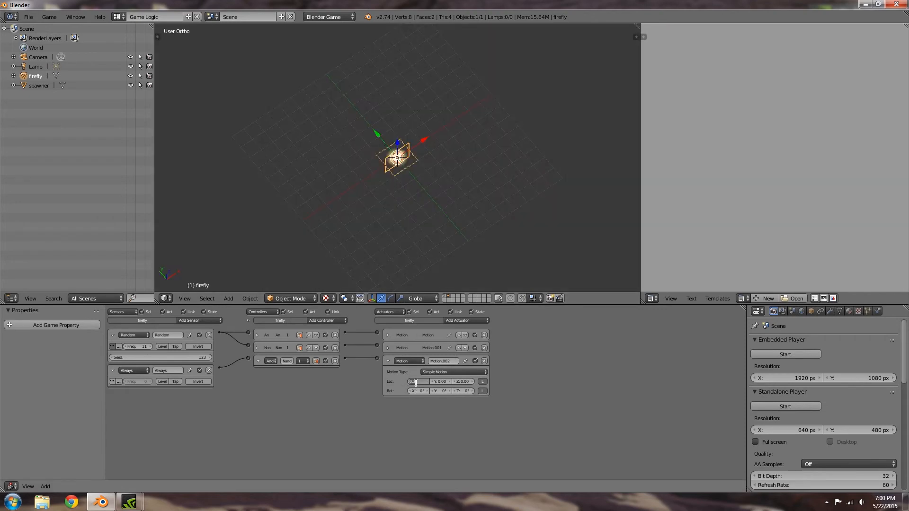
key("Return")
scroll(417, 382, "up", 5)
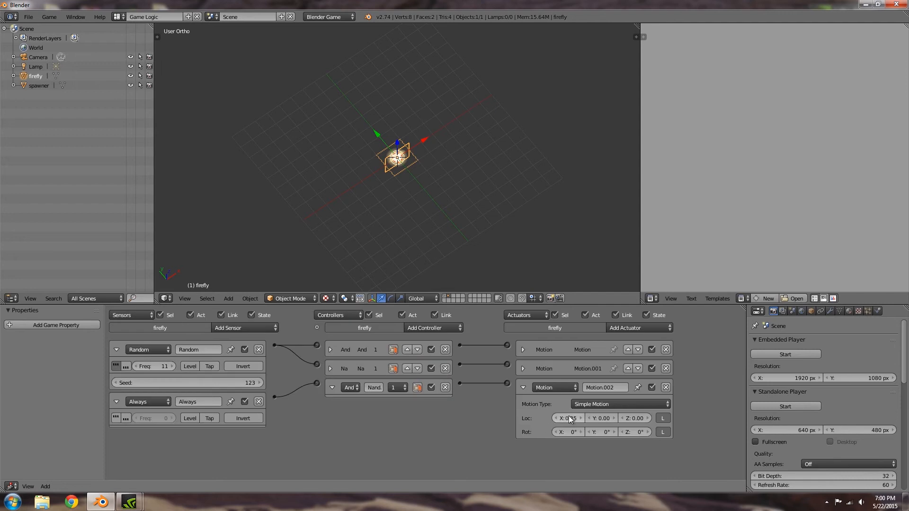
key("p")
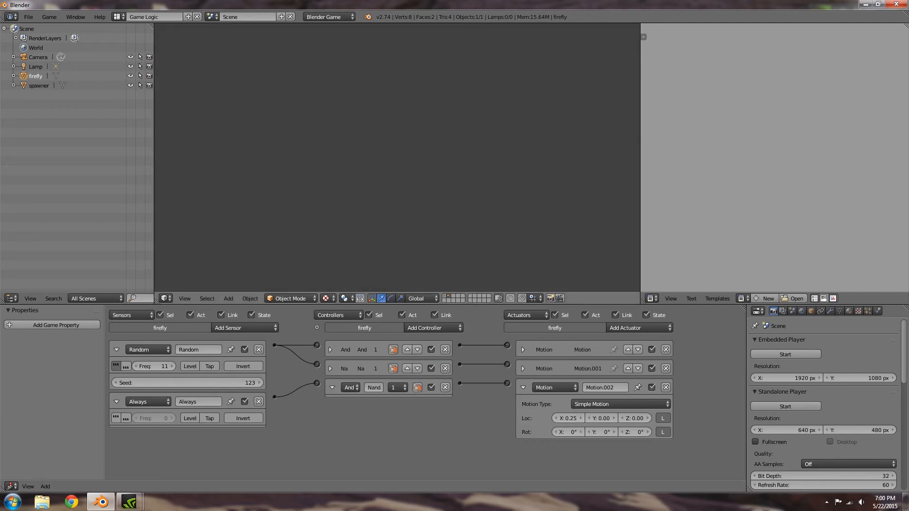
key("Escape")
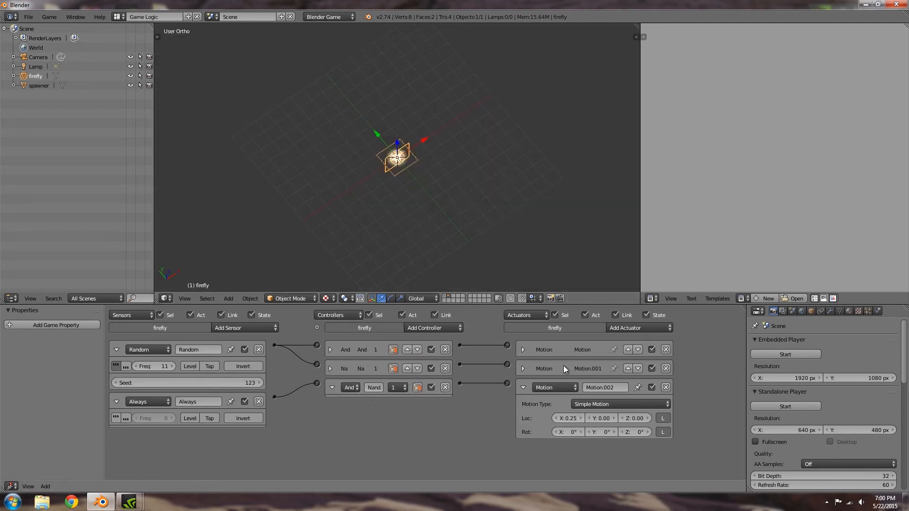
Step: Inspect the second Motion actuator's rotation settings, and run the game twice to watch the firefly's movement
left_click(524, 369)
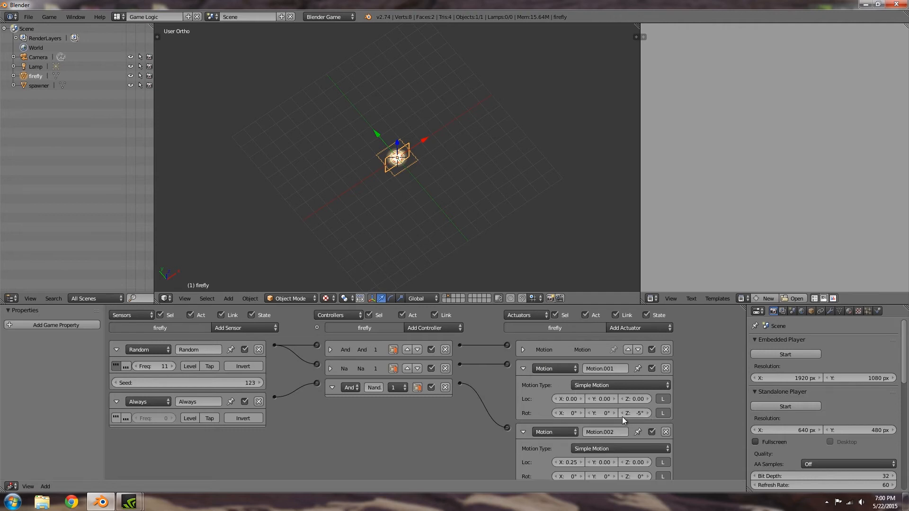
left_click(523, 369)
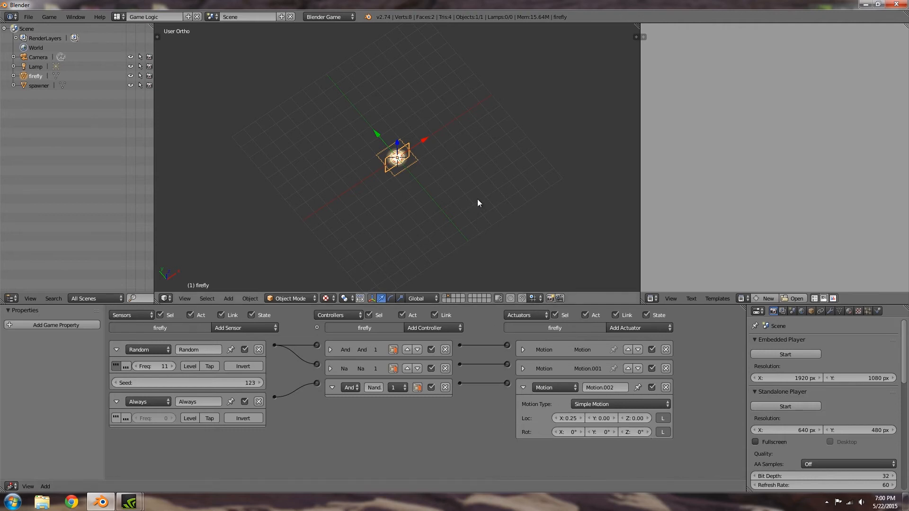
key("p")
key("Escape")
key("p")
key("Escape")
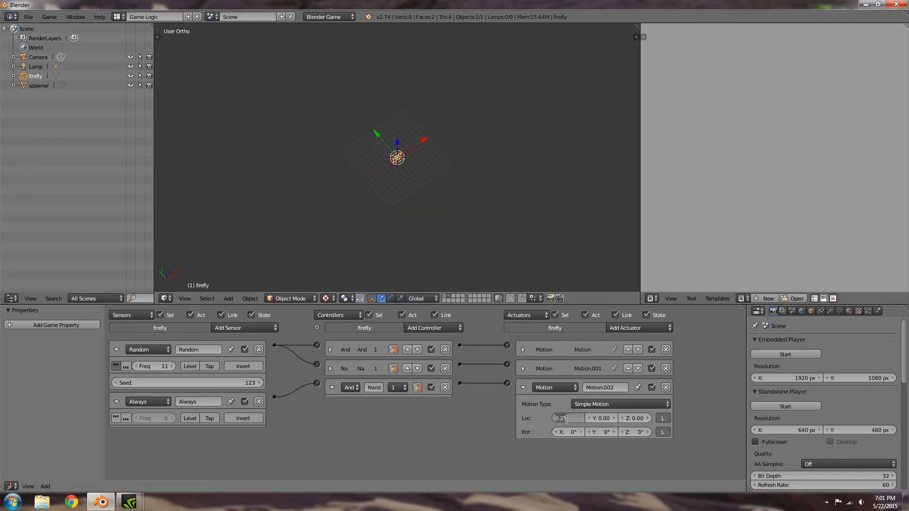
Step: Set the third Motion actuator's X location to 0.30, collapse all open logic bricks, and test the game from a side view
left_click(116, 402)
left_click(116, 351)
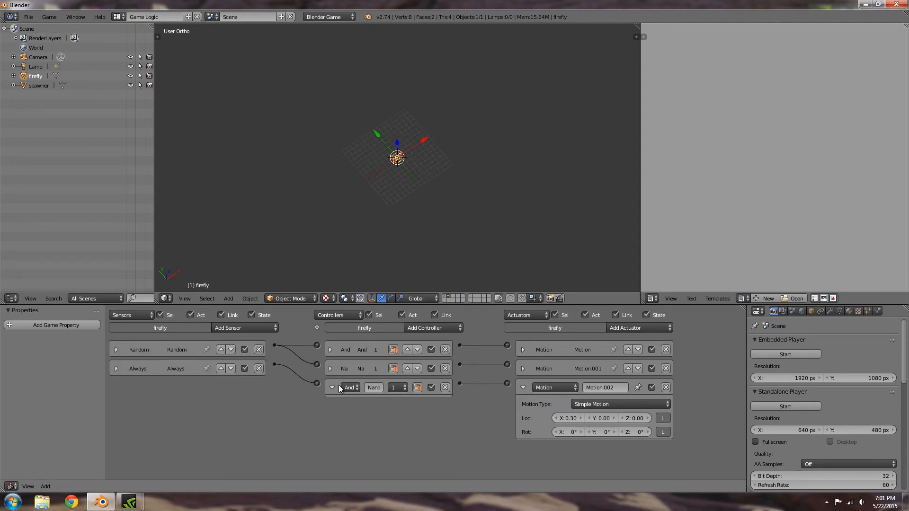
left_click(523, 387)
middle_click_drag(460, 229, 433, 166)
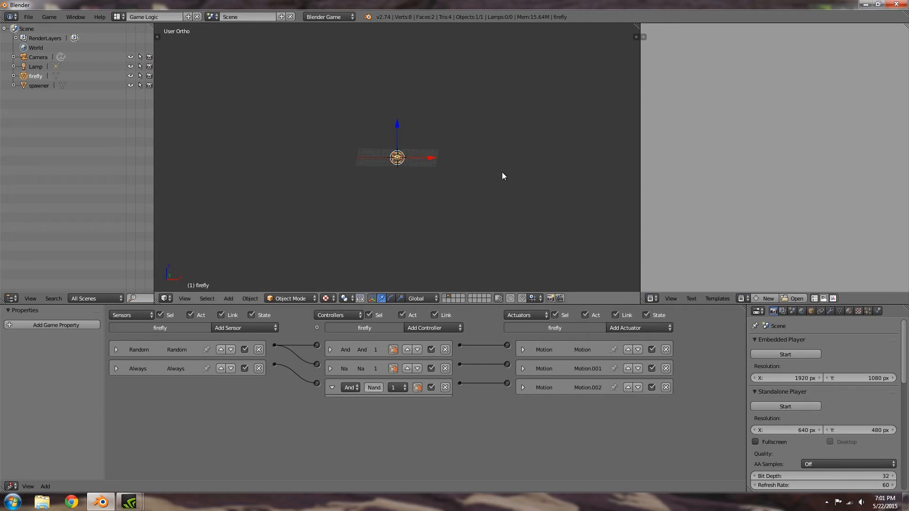
key("p")
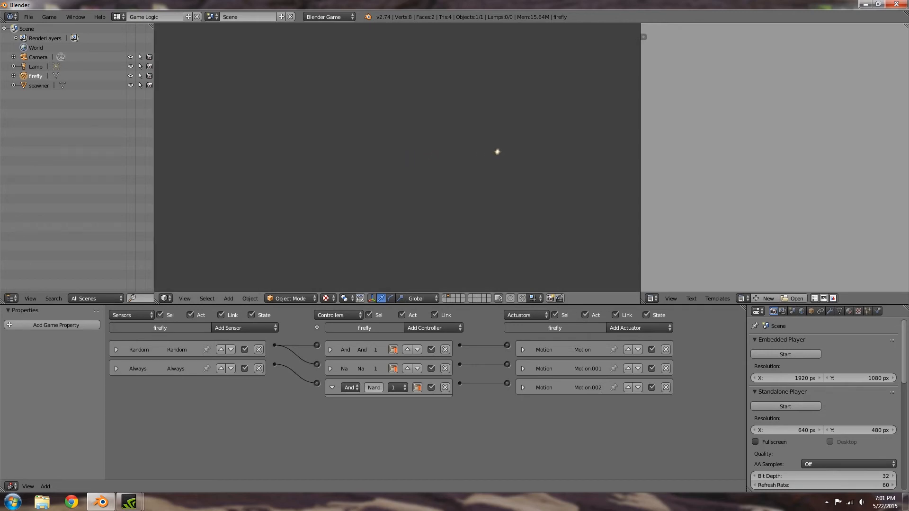
key("Escape")
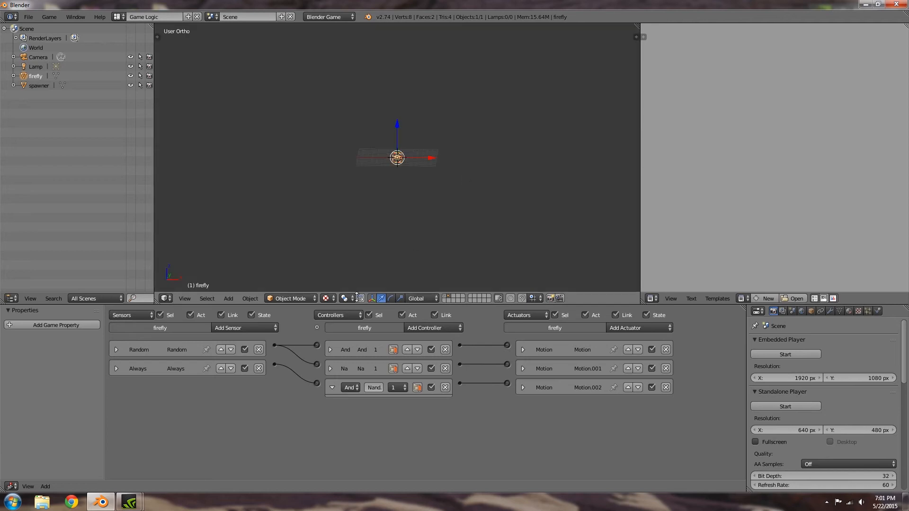
left_click(332, 387)
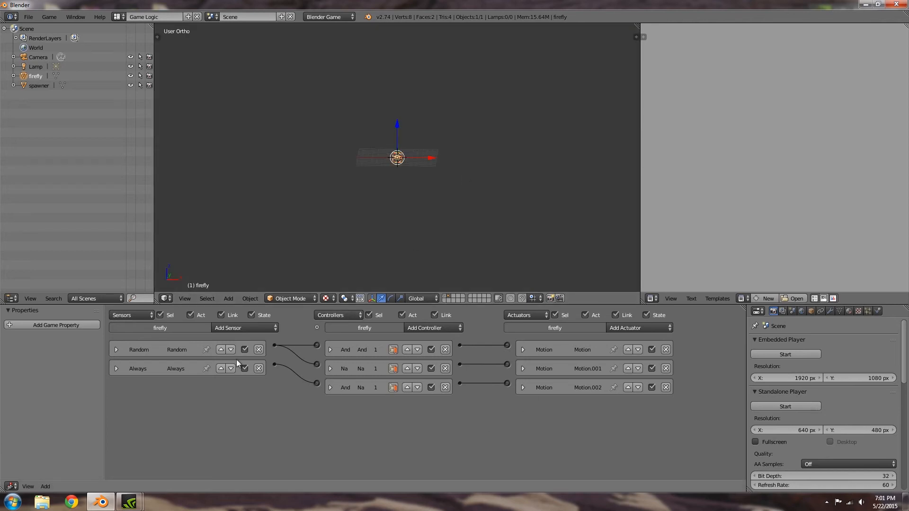
Step: Add a second Random sensor with true level triggering, seed 52 and frequency 14
left_click(234, 328)
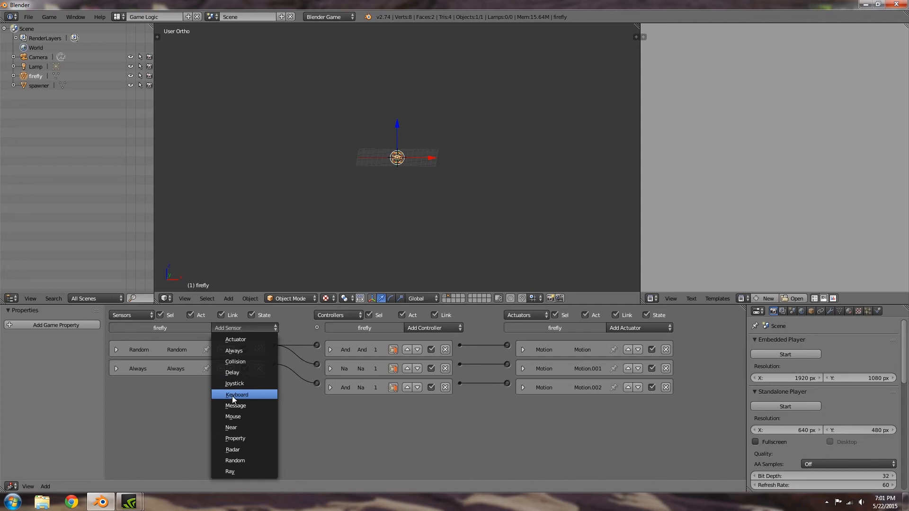
left_click(237, 459)
left_click_drag(232, 421, 251, 421)
left_click(116, 404)
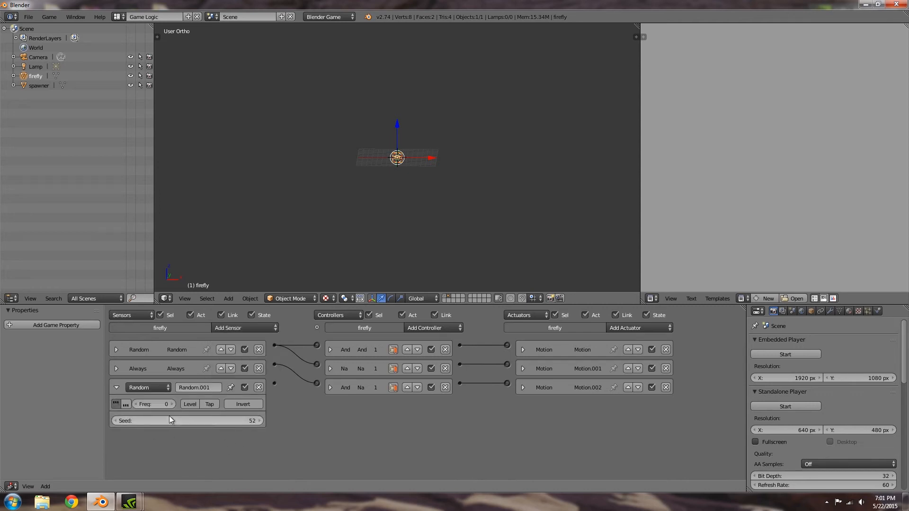
mouse_move(172, 404)
left_mouse_down()
mouse_move(187, 405)
mouse_move(176, 404)
left_mouse_up()
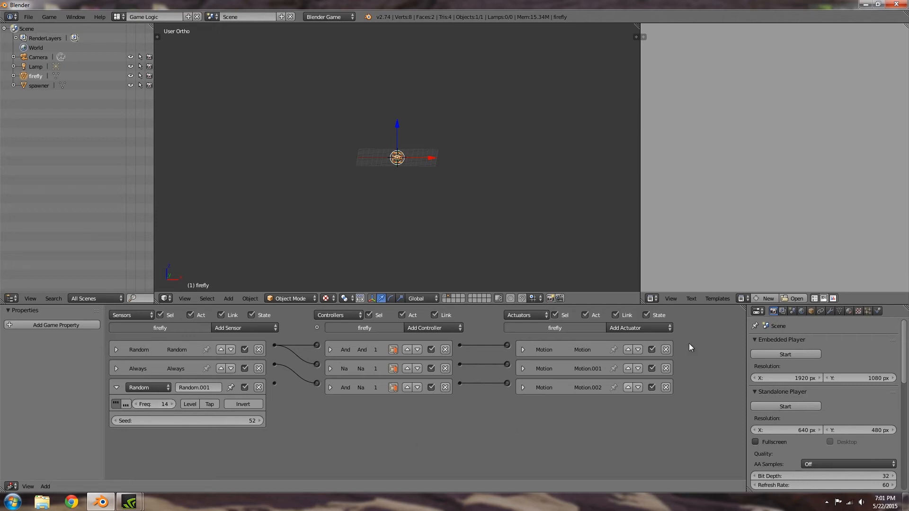
Step: Add a fourth and a fifth Simple Motion actuator to the firefly
left_click(629, 329)
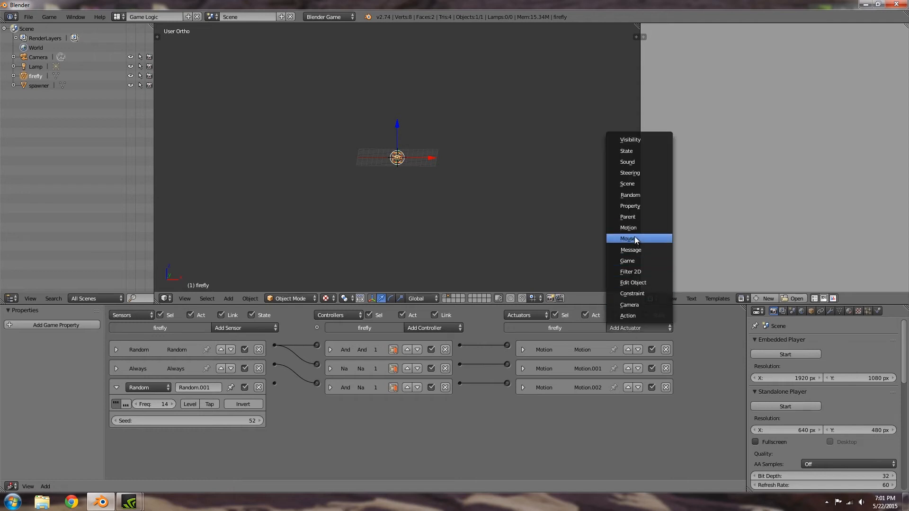
left_click(632, 228)
left_click(620, 326)
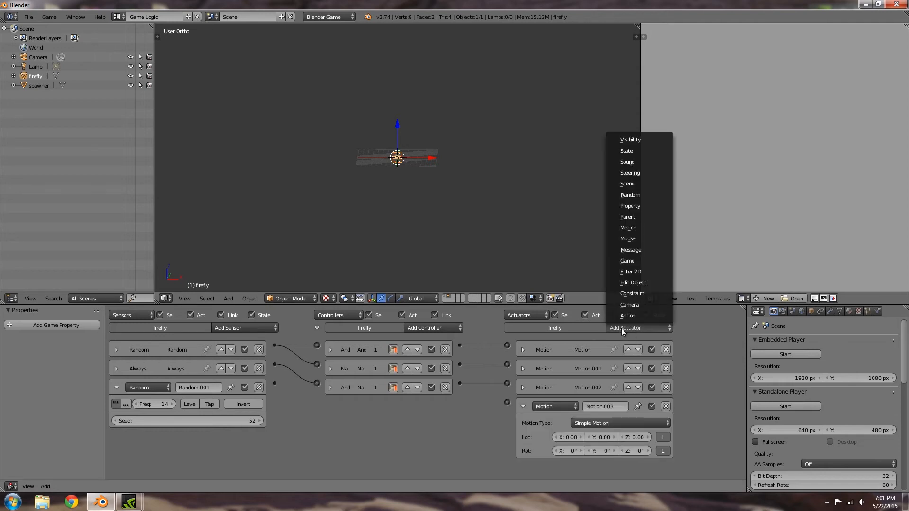
left_click(626, 227)
Step: Add another And and another Nand controller, and link the second Random sensor to both
middle_click_drag(363, 390, 311, 375)
left_click(424, 319)
left_click(422, 327)
left_click(419, 309)
left_click(453, 344)
left_click_drag(275, 356, 318, 397)
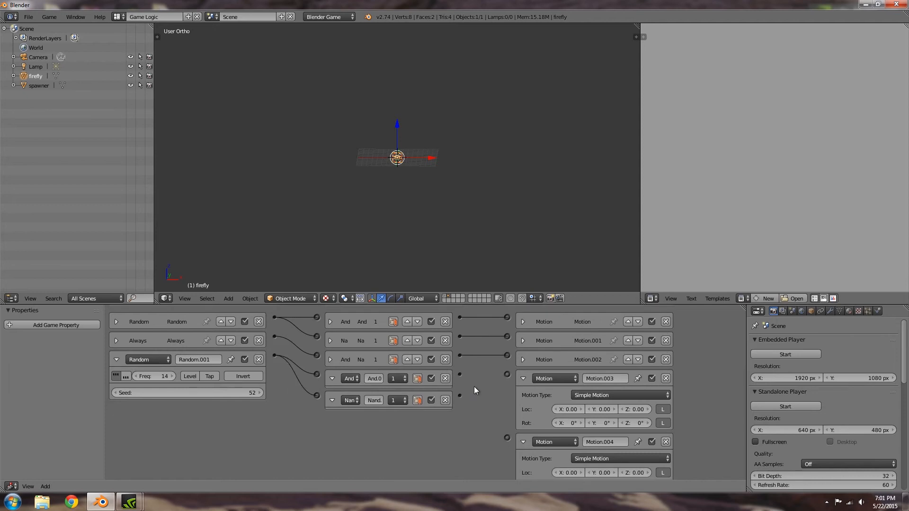
Step: Link the new And controller to the fourth Motion actuator and the new Nand controller to the fifth
middle_click_drag(473, 386, 469, 380)
left_click_drag(461, 368, 507, 370)
left_click_drag(483, 414, 507, 432)
Step: Set the Y rotation to 4° on the fourth Motion actuator and to -3° on the fifth
middle_click_drag(549, 402, 547, 426)
scroll(445, 276, "up", 10)
middle_click_drag(423, 221, 429, 231)
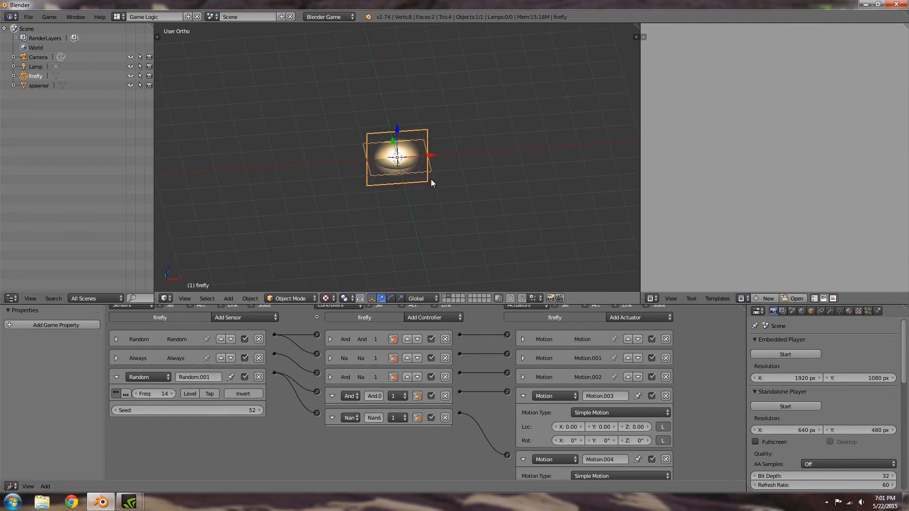
left_click(587, 441)
left_click(614, 441)
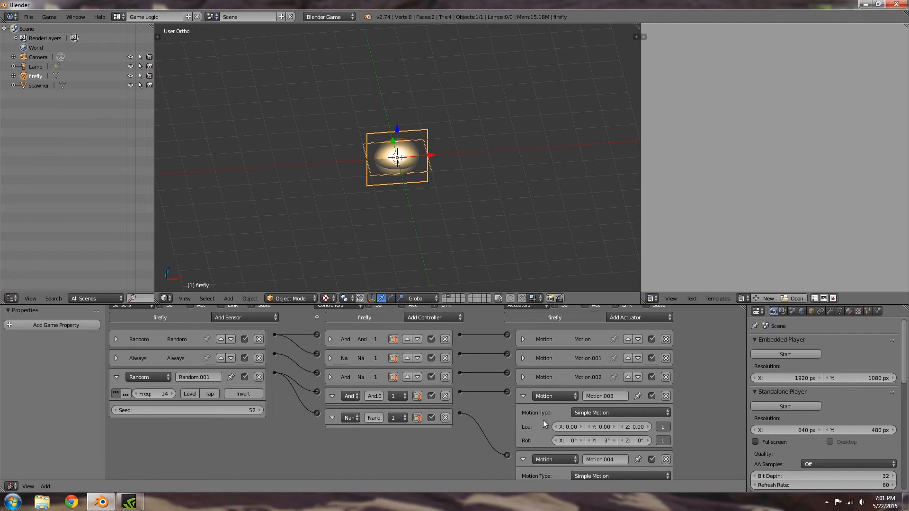
scroll(577, 445, "down", 2)
left_click(588, 463)
left_click(588, 463)
left_click(588, 462)
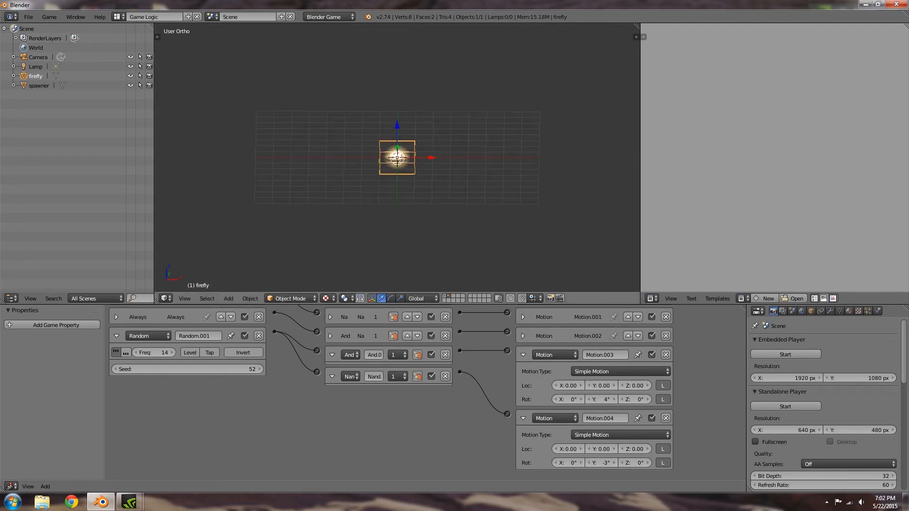
Step: Run the game to check the firefly's movement with the added Y rotation
key("p")
key("Escape")
scroll(461, 181, "down", 3)
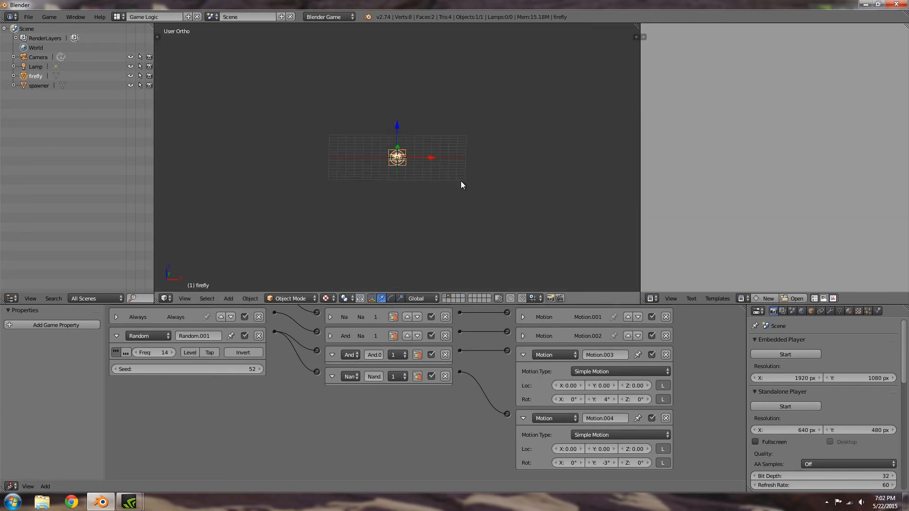
Step: Run the game twice more to examine how the firefly turns with the Y rotation values
key("p")
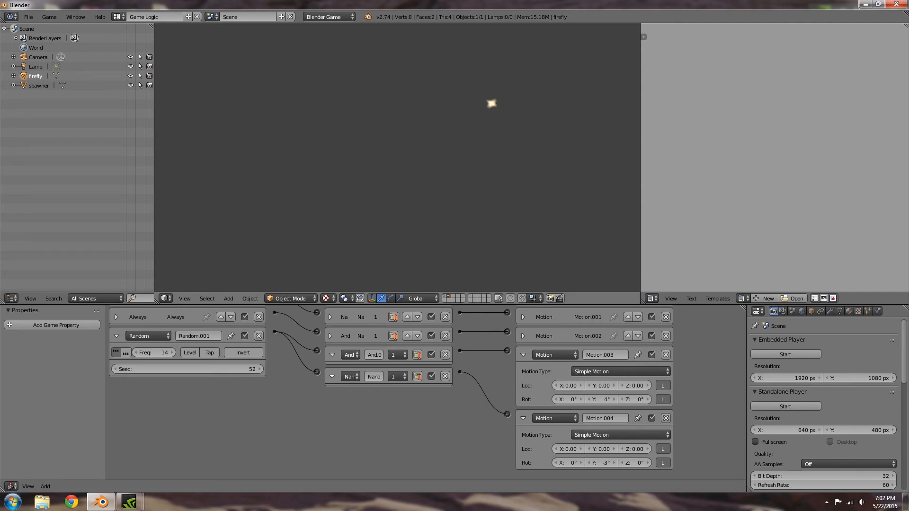
key("Escape")
key("p")
key("Escape")
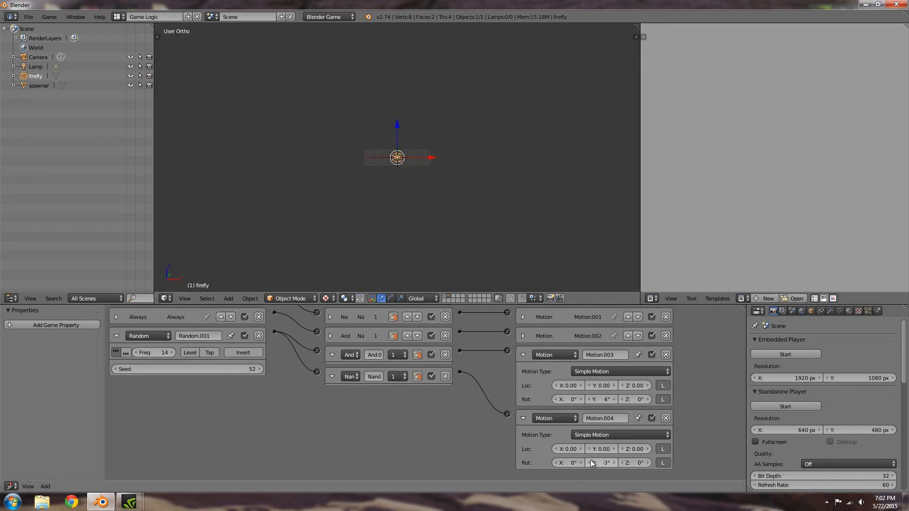
Step: Set the Y rotation of the fifth Motion actuator to -2° and test the firefly in the game
left_click(590, 462)
left_click(607, 462)
type("-2")
key("Return")
key("p")
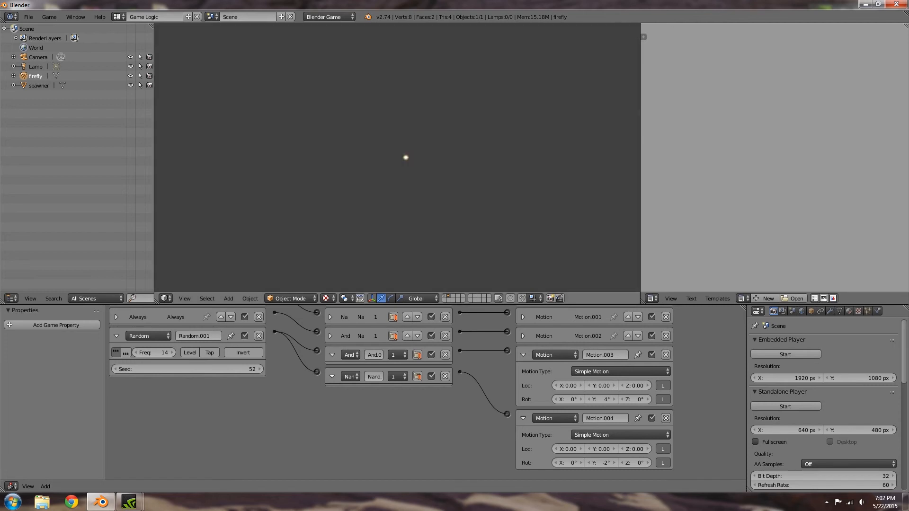
key("Escape")
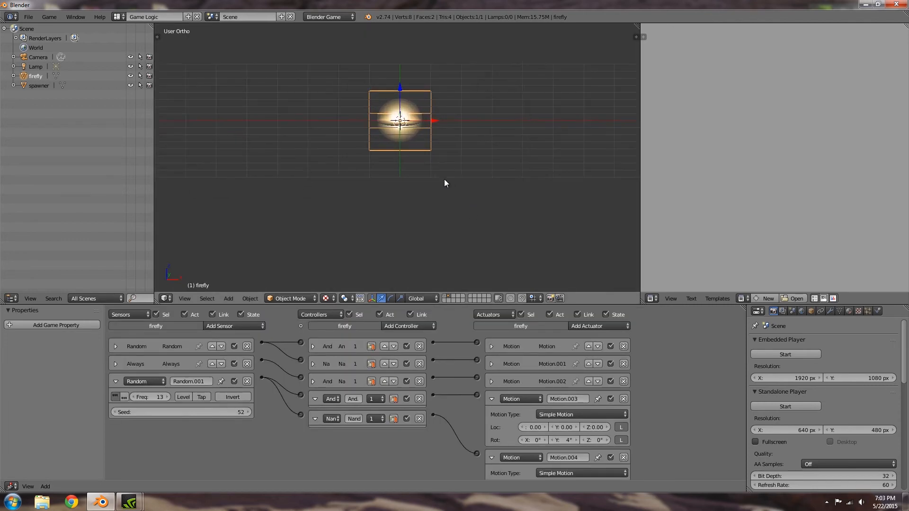
Step: Run the game to observe the firefly's flight from a different viewing angle
middle_click_drag(439, 177, 436, 202)
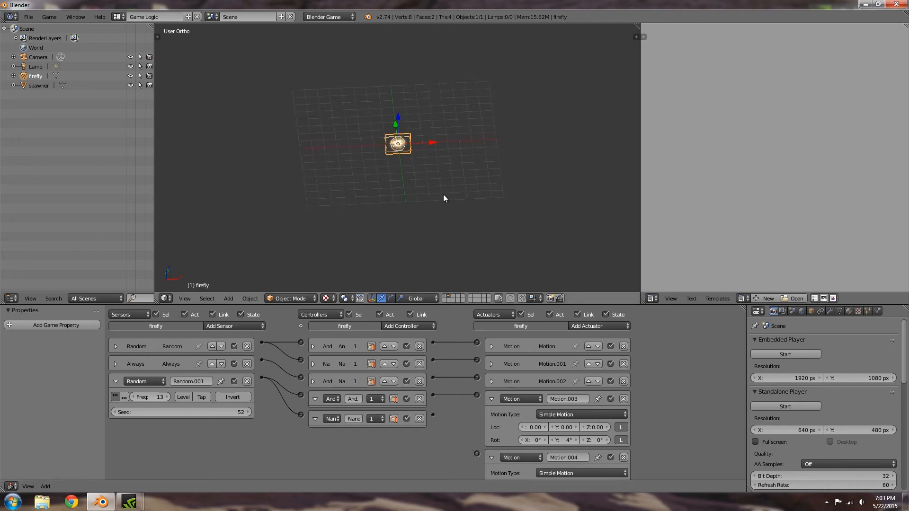
key("p")
key("Escape")
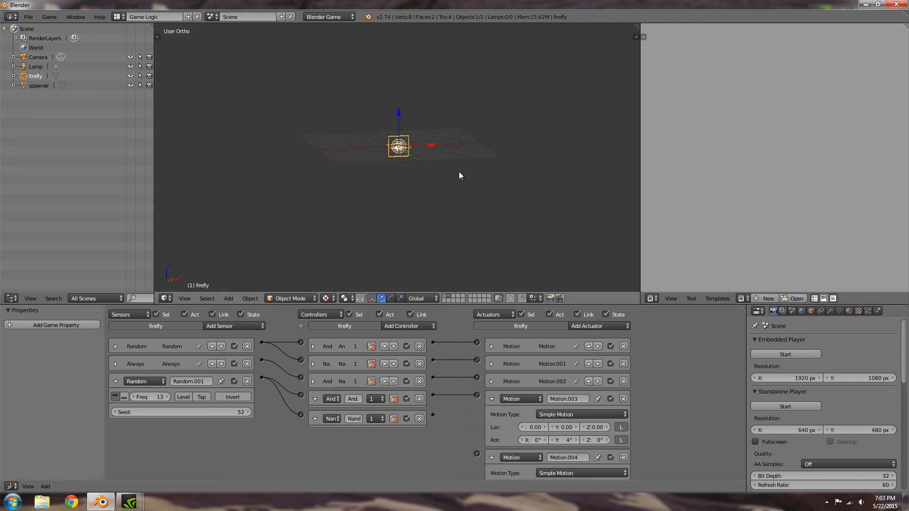
Step: Swap the last two controllers' links, And to Motion.004 and Nand to Motion.003, and move Motion.003 below Motion.004
scroll(446, 416, "down", 2)
scroll(457, 416, "up", 2)
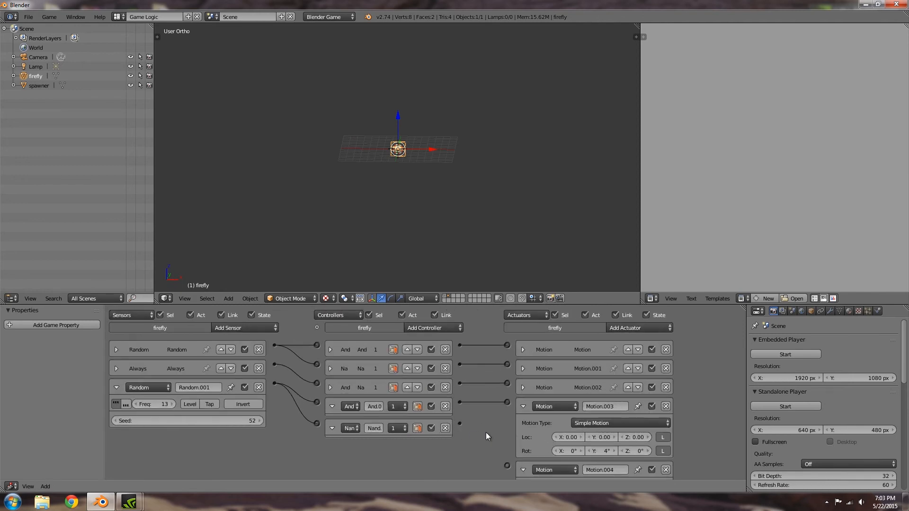
left_click_drag(460, 361, 506, 426)
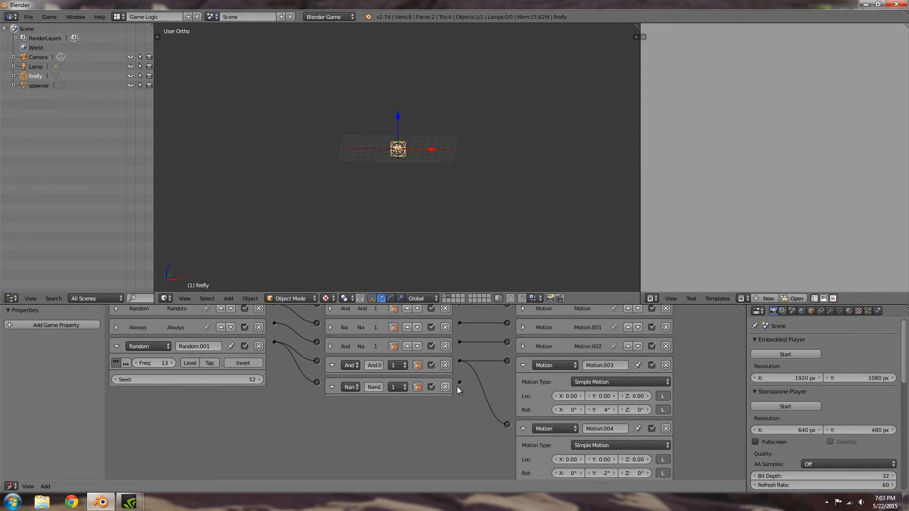
left_click_drag(508, 360, 507, 361)
left_click(524, 365)
left_click(639, 400)
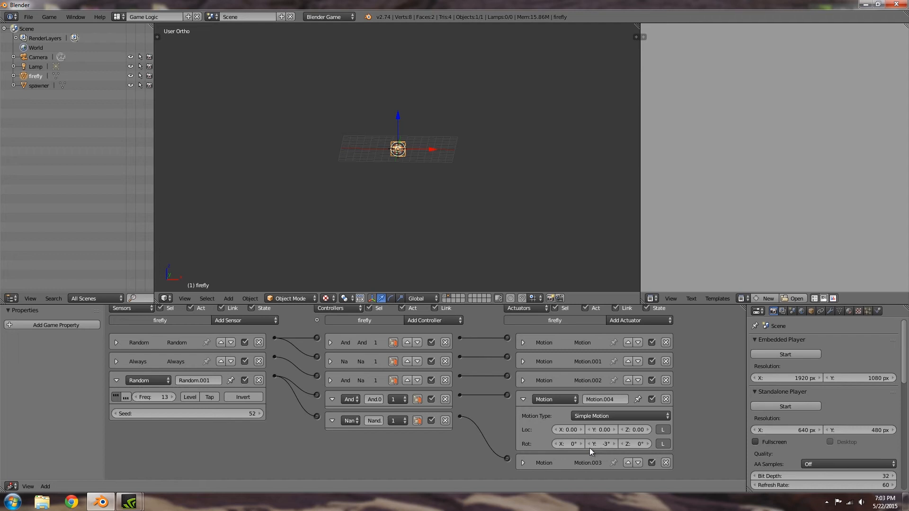
Step: Set the Y rotation of the Motion.003 actuator to 2° and run the game to check the firefly's path
left_click(524, 399)
left_click(524, 425)
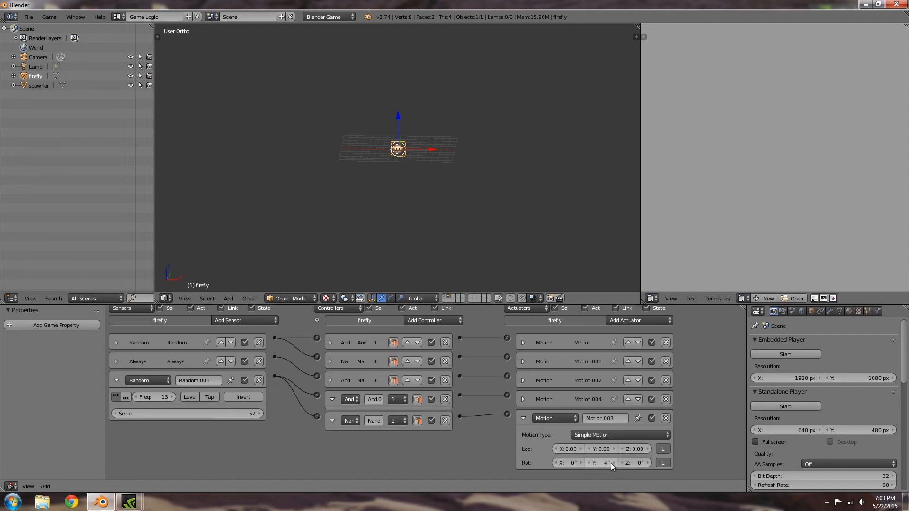
left_click(587, 464)
left_click(587, 464)
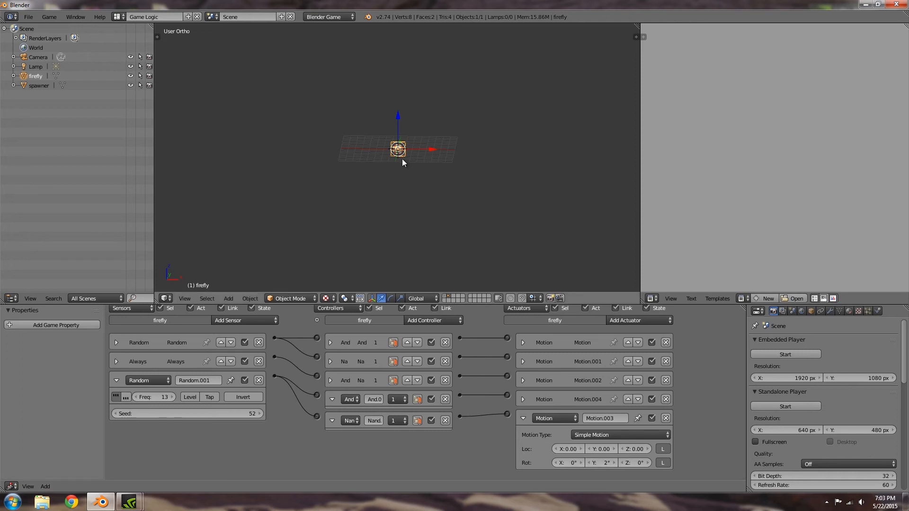
key("p")
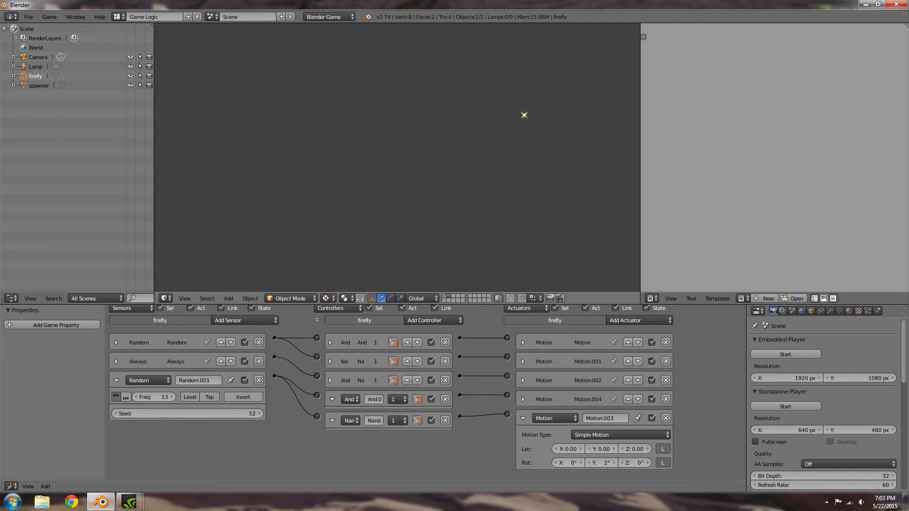
key("Escape")
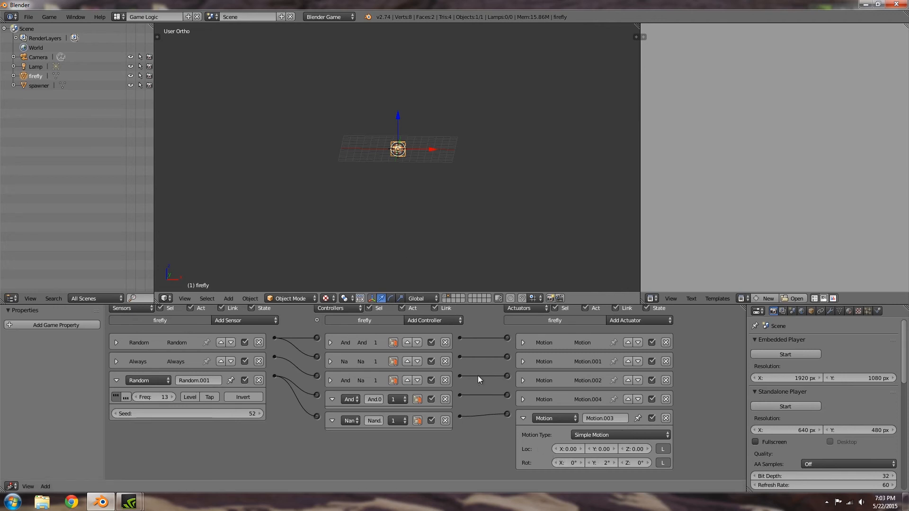
Step: Set the Y rotation of the Motion.004 actuator to -4° and collapse all expanded logic bricks of the firefly
left_click(523, 400)
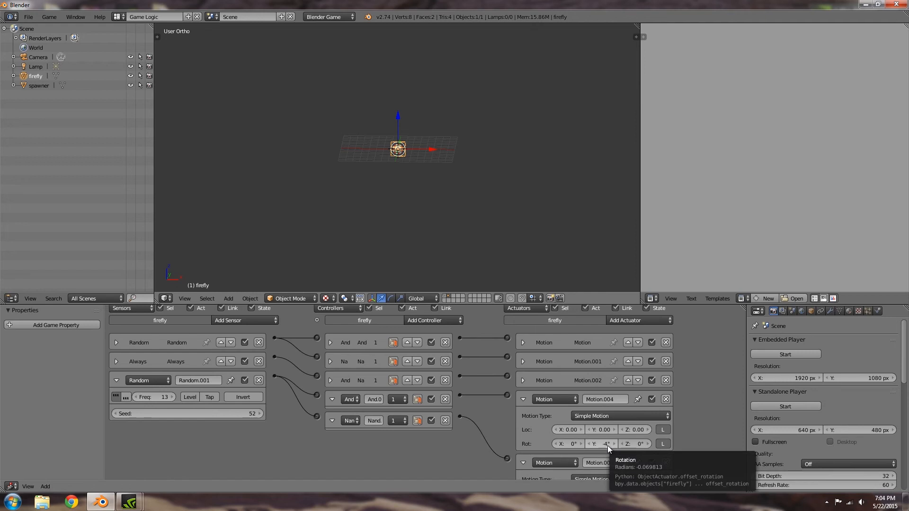
left_click(332, 399)
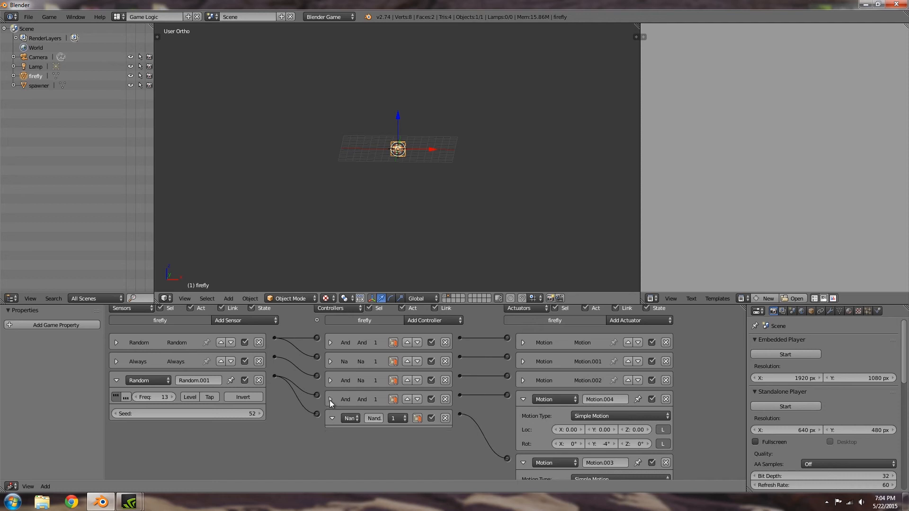
left_click(331, 418)
left_click(524, 399)
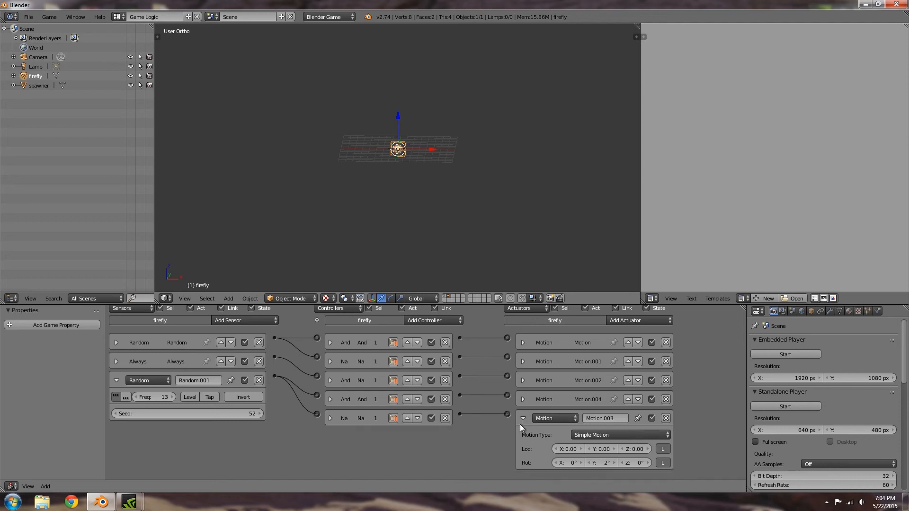
left_click(523, 419)
left_click(115, 388)
Step: Run the game to check the adjusted turning and look at the first Motion actuator's settings
key("p")
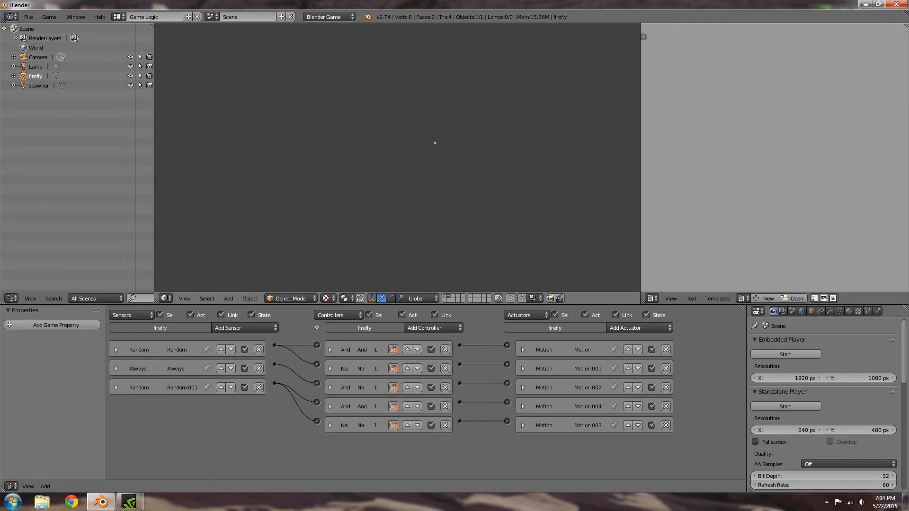
key("Escape")
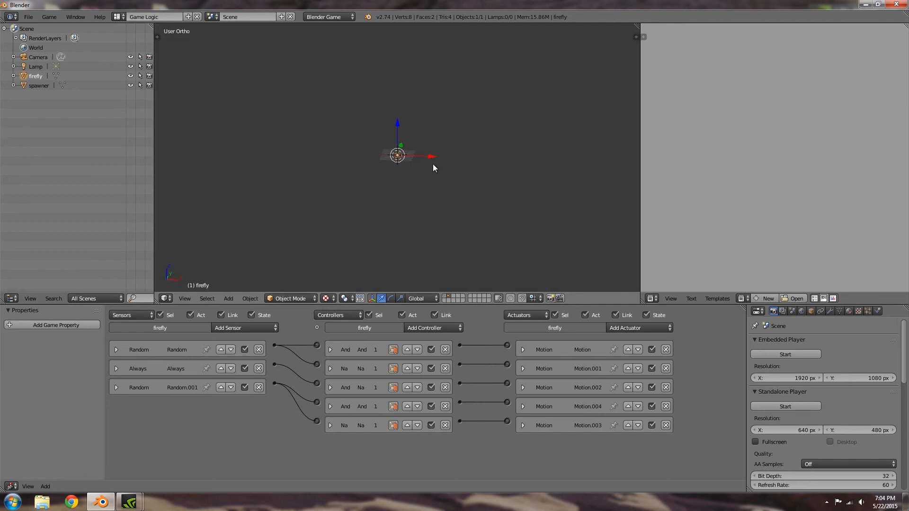
left_click(523, 349)
left_click(523, 349)
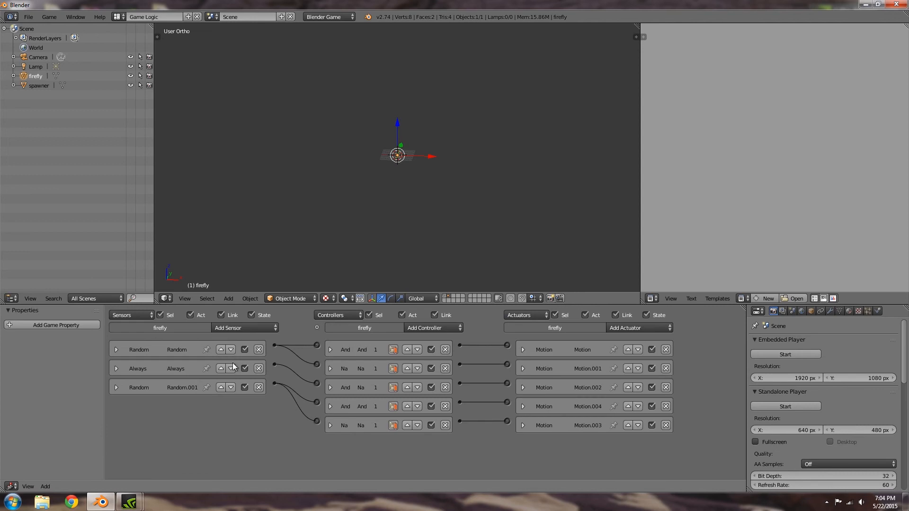
Step: Set the X location of the Motion.002 actuator to 0.35 to change the firefly's forward speed
left_click(523, 388)
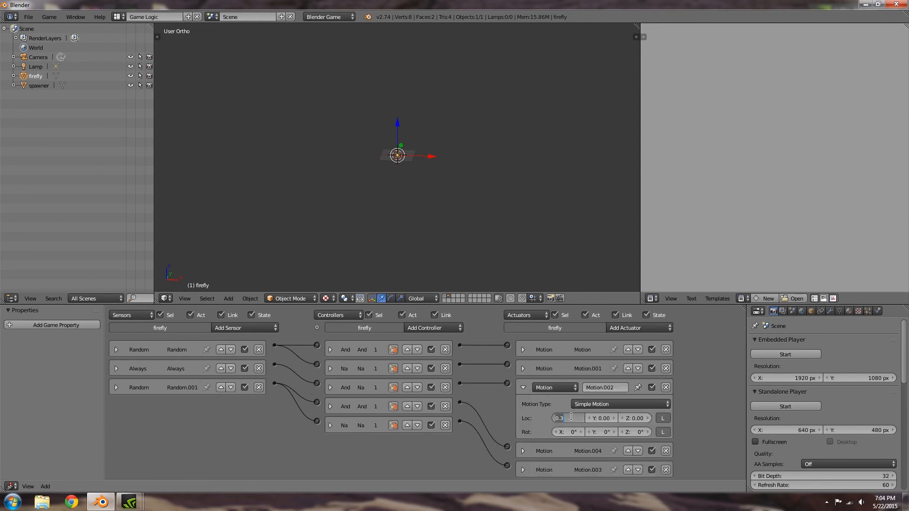
key("BackSpace")
type("25.325")
key("Return")
Step: Leave local view, select the spawner cube and add an Always sensor with repeated triggering at frequency 2
key("KP_Divide")
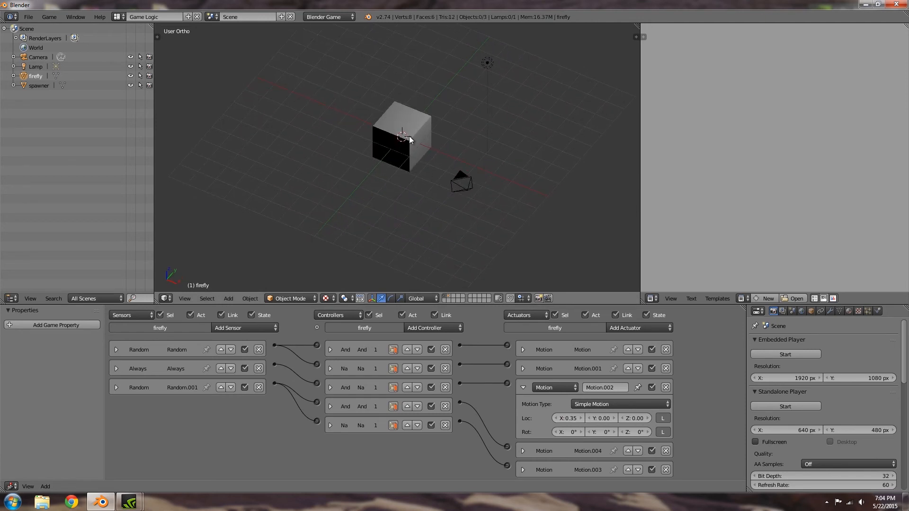
right_click(409, 135)
left_click(240, 332)
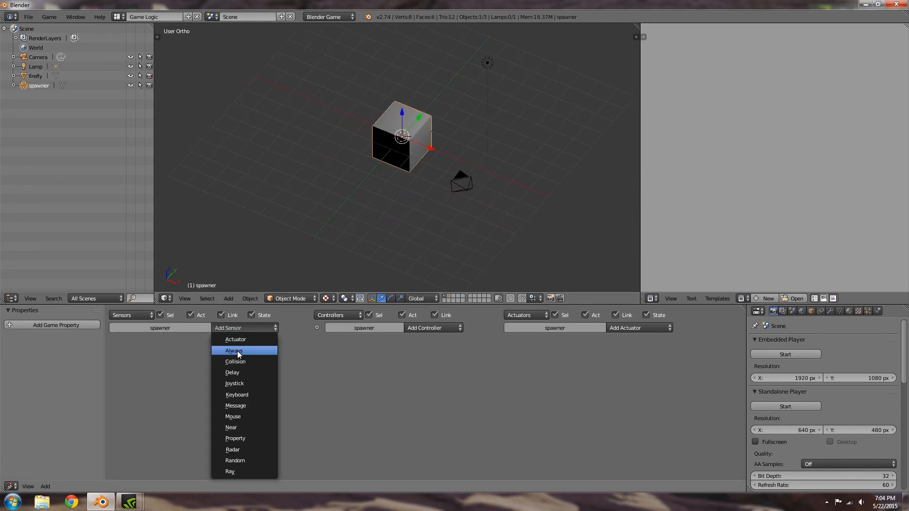
left_click(237, 351)
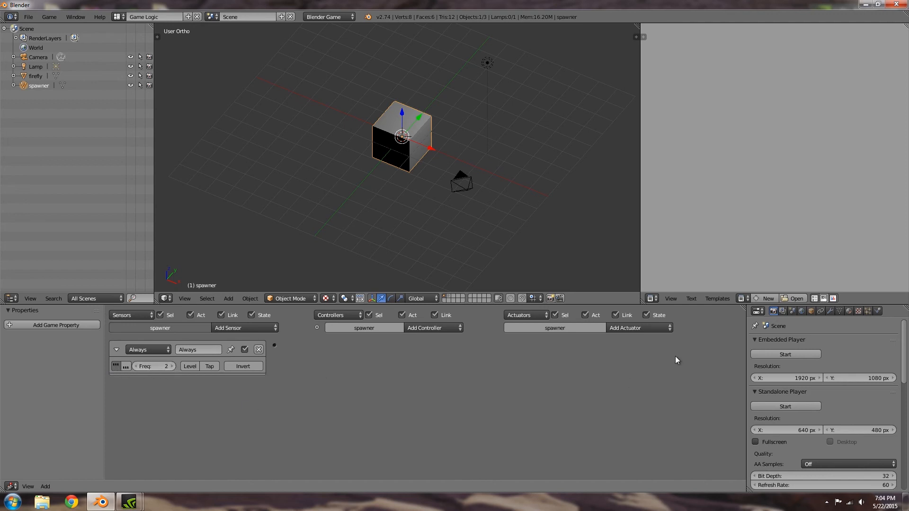
Step: Add a Motion actuator with a Z rotation of 234° to the spawner and link the Always sensor to it through an And controller
left_click(638, 329)
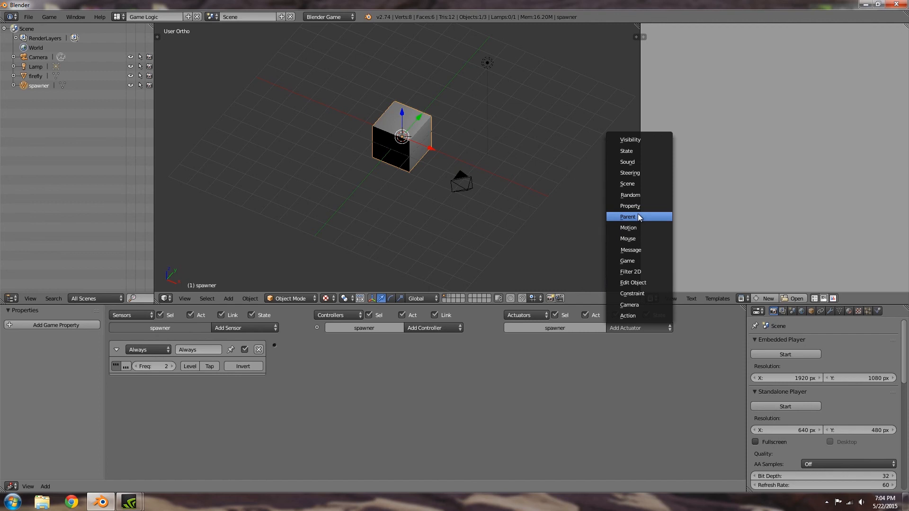
left_click(634, 227)
left_click_drag(274, 345, 507, 346)
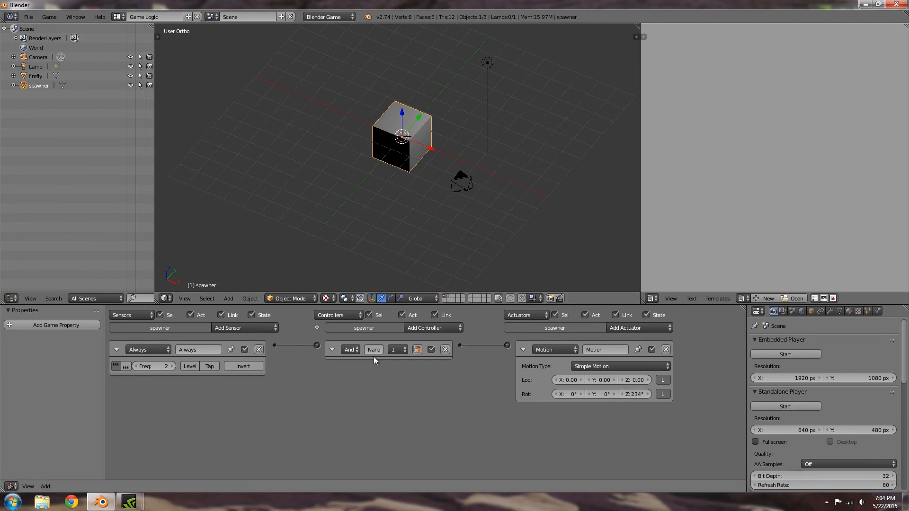
Step: Add an Edit Object actuator to the spawner and link the And controller to it
left_click(641, 325)
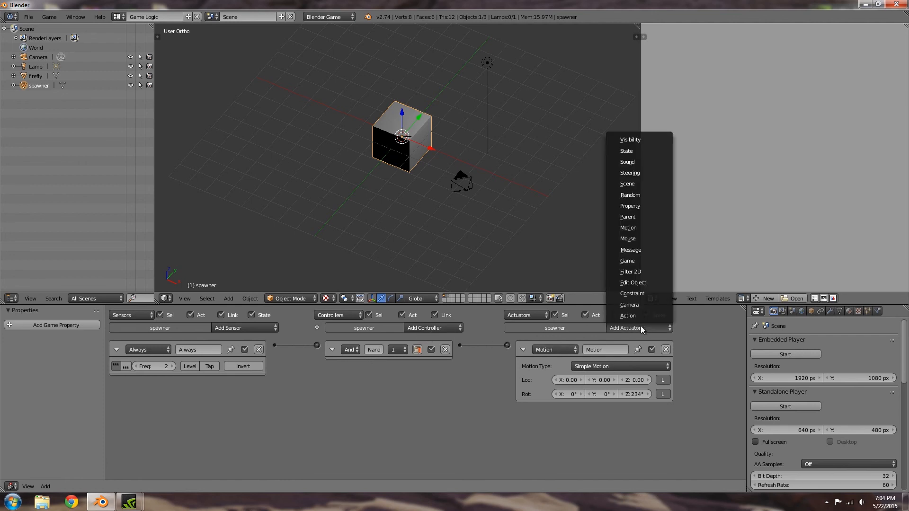
left_click(635, 281)
scroll(469, 343, "down", 1)
left_click_drag(459, 336, 507, 399)
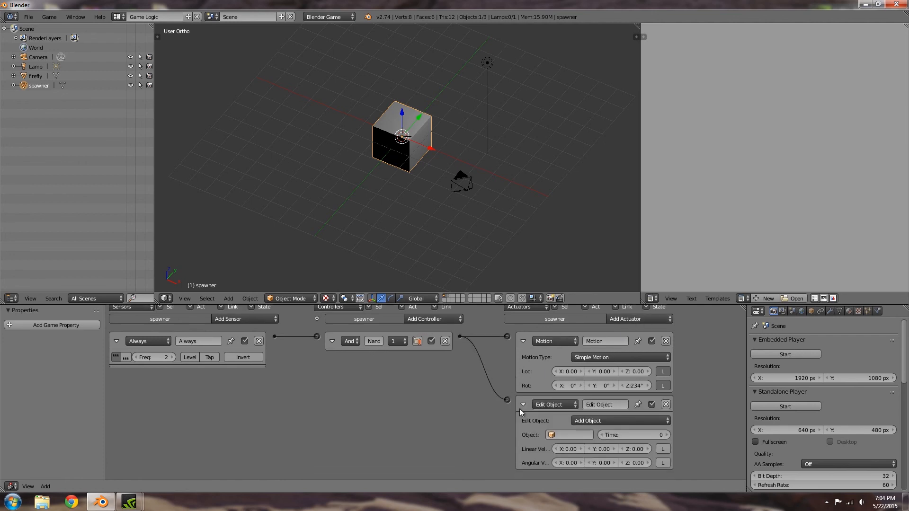
Step: Make the Edit Object actuator add the firefly object with a time of 60
left_click(585, 437)
left_click(567, 341)
left_click(615, 436)
type("60")
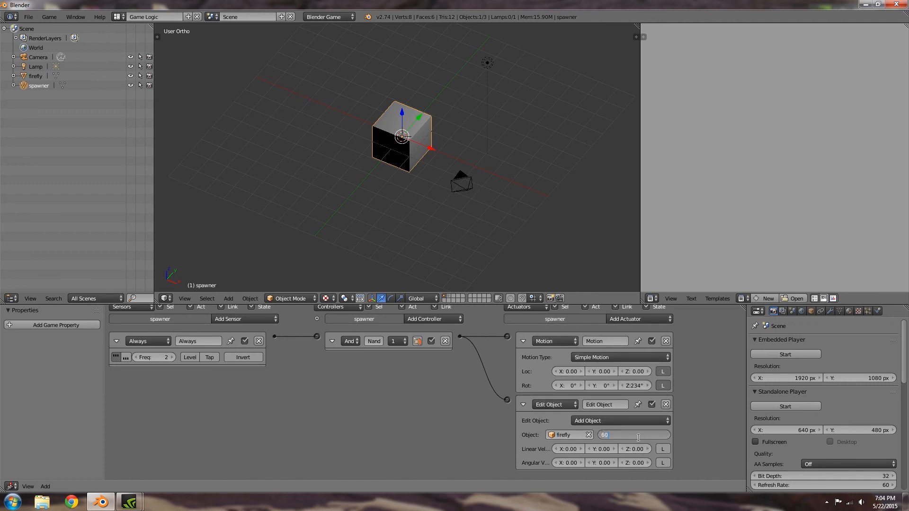
key("Return")
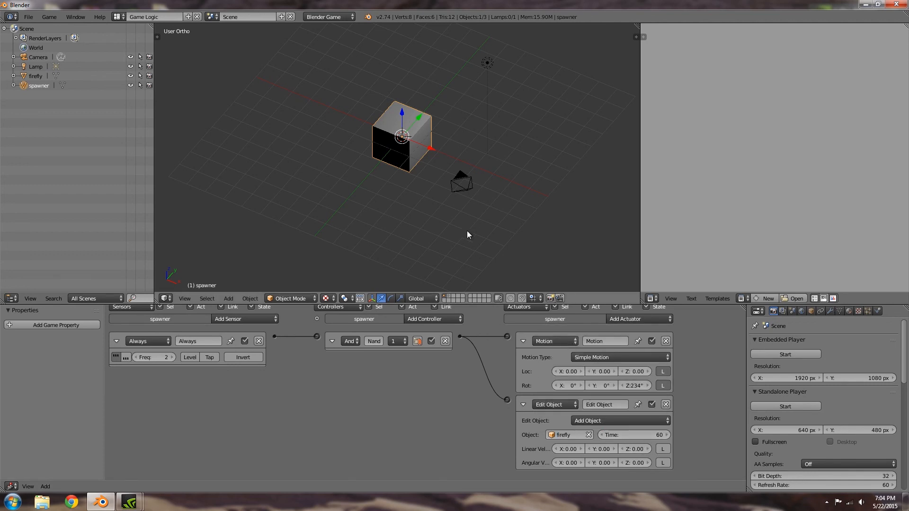
Step: Run the game to check how the spawner emits the fireflies
scroll(466, 232, "down", 5)
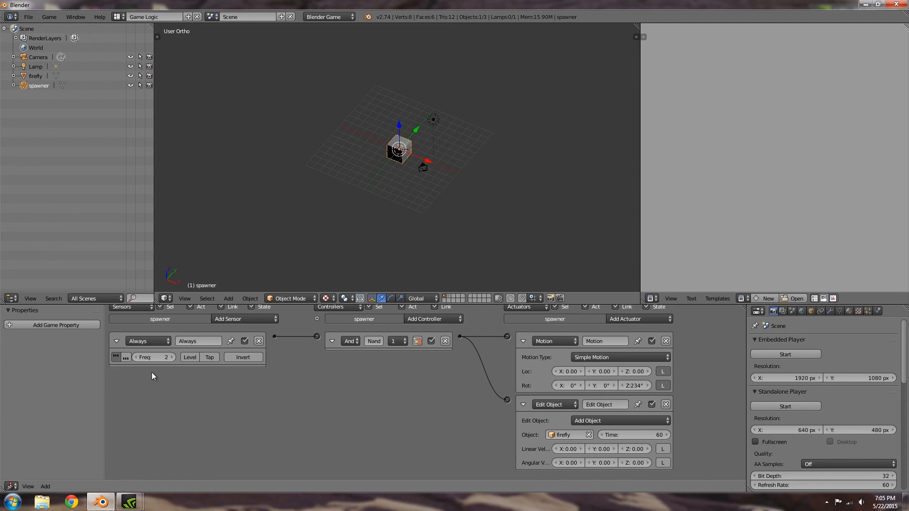
key("p")
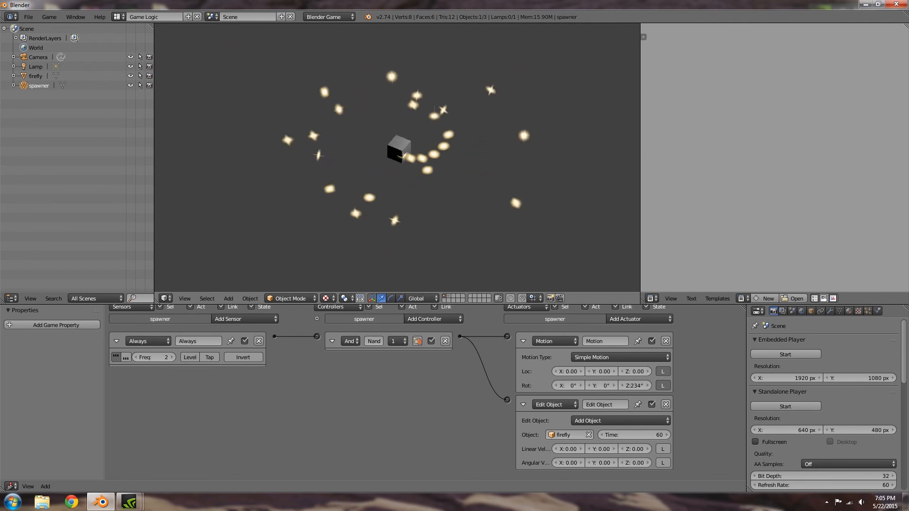
key("Escape")
Step: Try Z rotations of 167° and 64° on the spawner's Motion actuator, running the game after each change
left_click_drag(636, 389, 612, 389)
key("p")
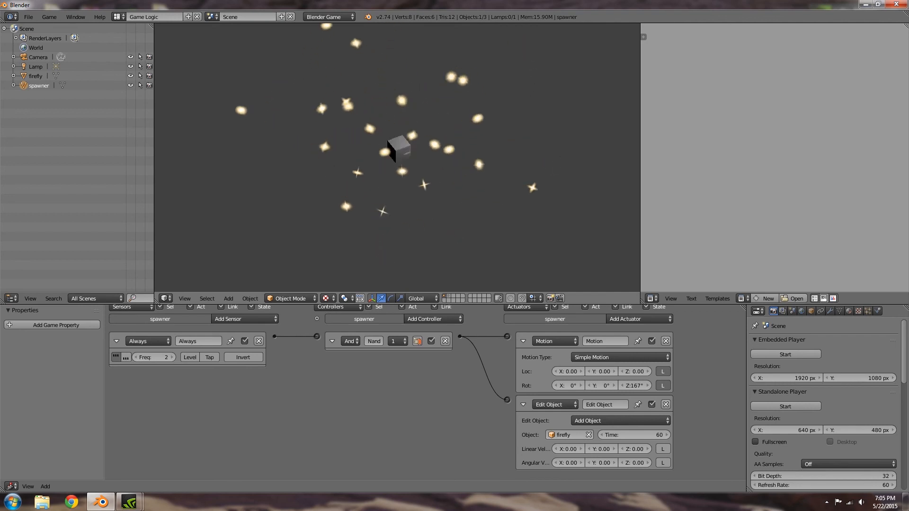
key("Escape")
left_click_drag(637, 386, 545, 386)
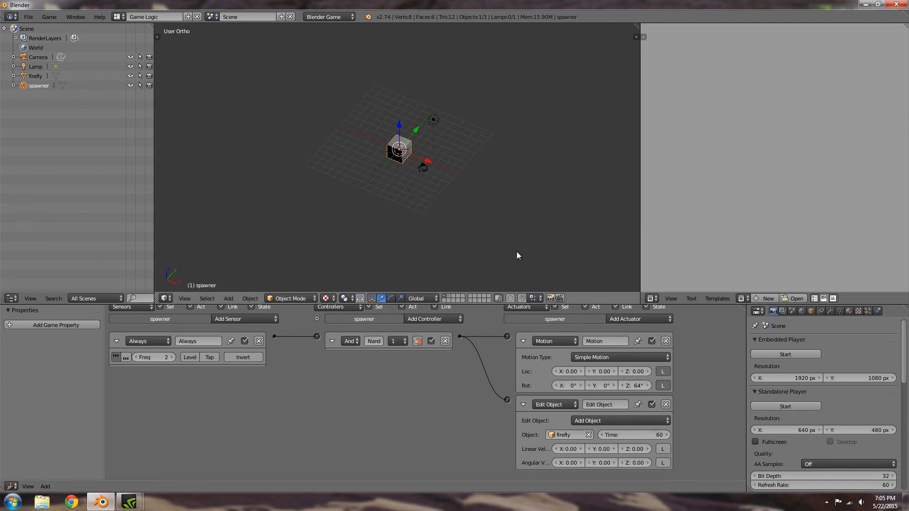
key("p")
key("Escape")
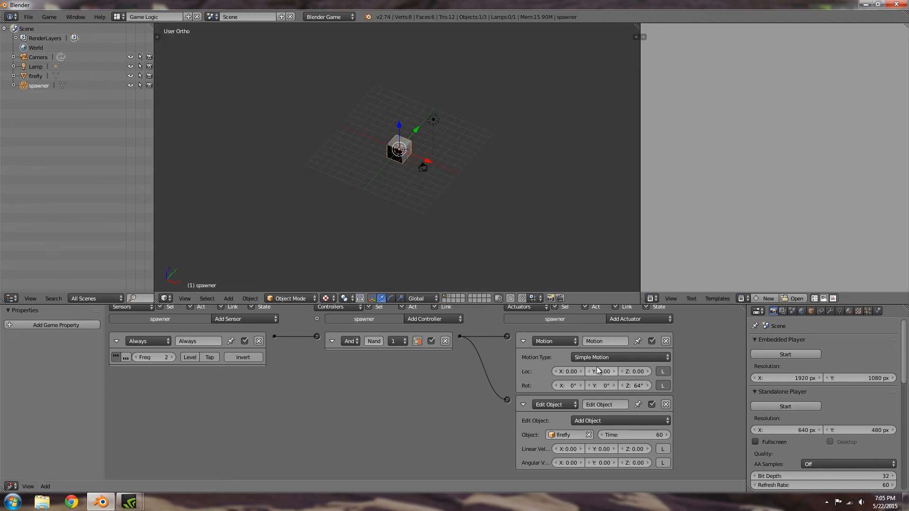
Step: Try a Z rotation of 47° on the spawner's Motion actuator and run the game to check the spread
left_click_drag(637, 387, 625, 386)
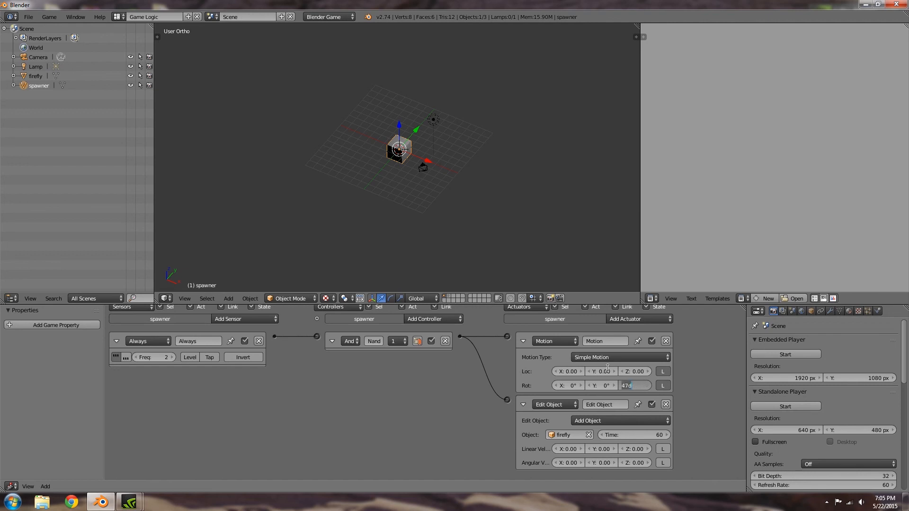
key("p")
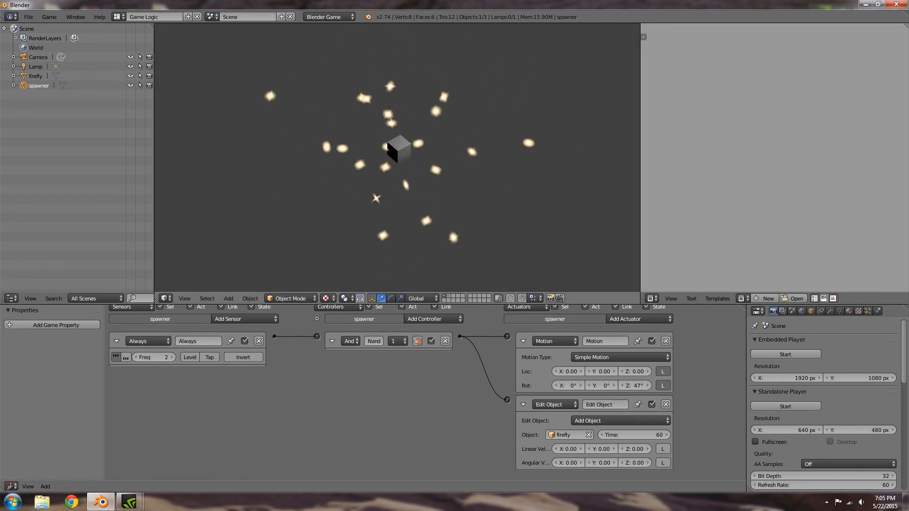
key("Escape")
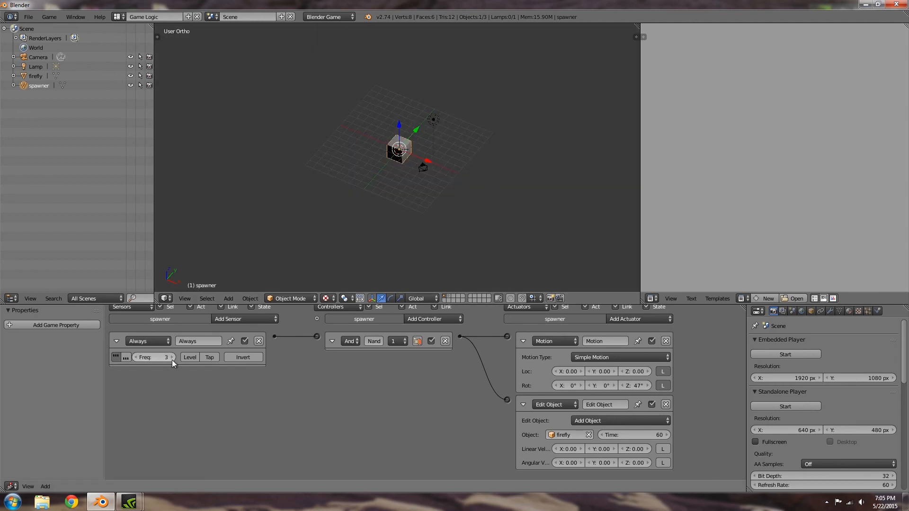
Step: Lower the spawner's Always sensor frequency to 1 and test the firefly emission in the game
left_click(136, 357)
left_click(136, 358)
key("p")
key("Escape")
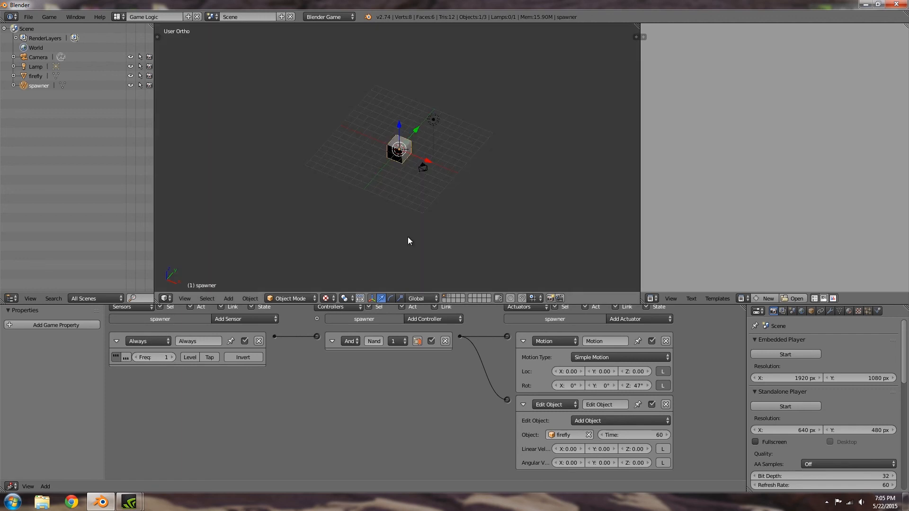
Step: Set the spawner's Z rotation to 50° and finally 52° in the Motion actuator, running the game after each change
left_click(649, 386)
key("p")
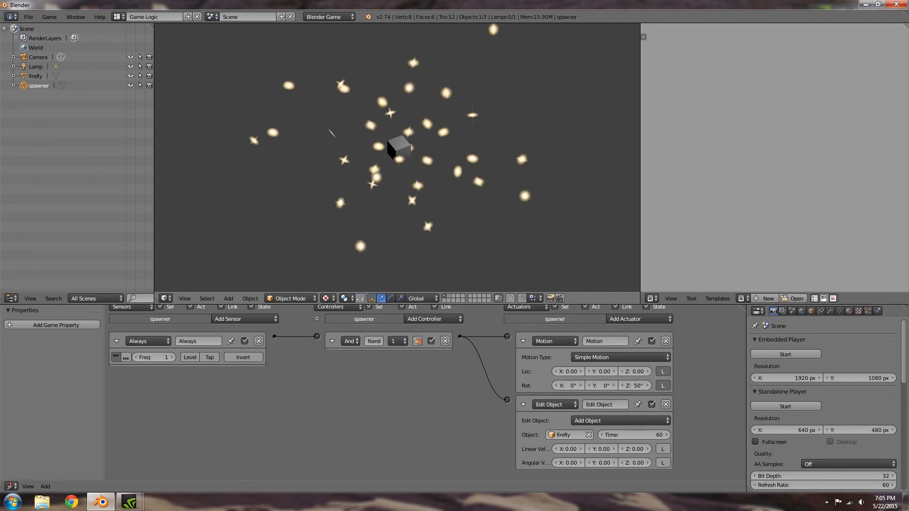
key("Escape")
left_click(649, 386)
key("p")
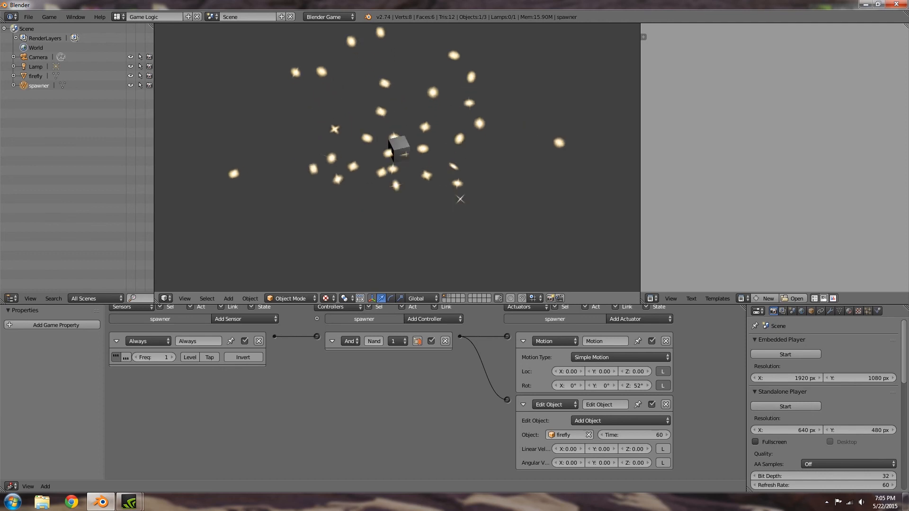
key("Escape")
key("p")
key("Escape")
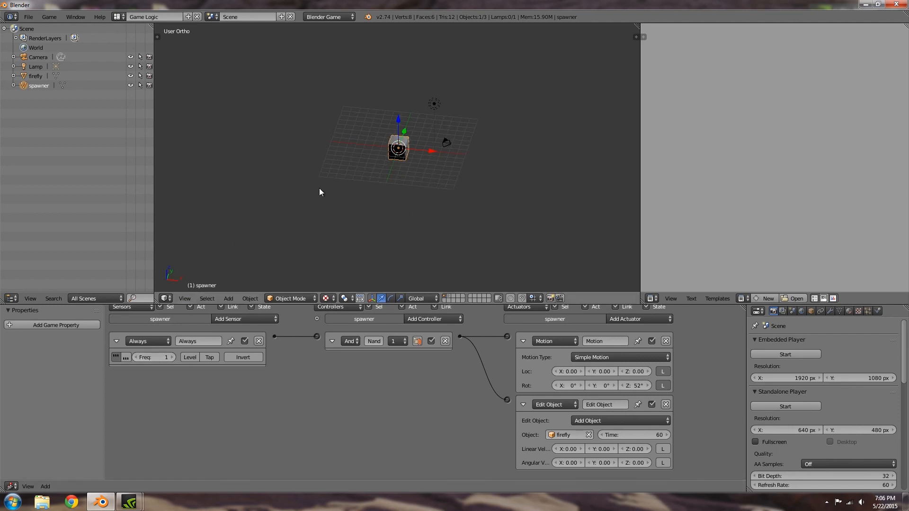
Step: Make the spawner cube invisible in its physics settings and run the game to check the effect
left_click(878, 311)
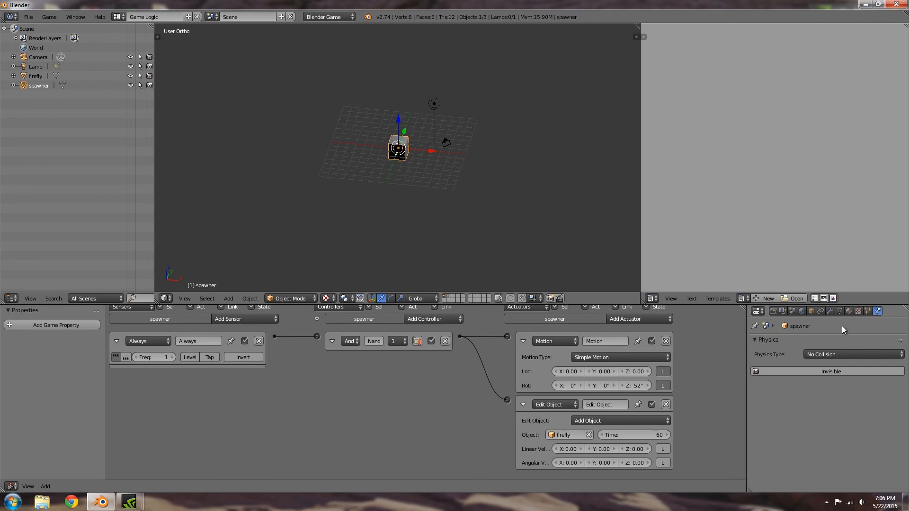
left_click(827, 371)
key("p")
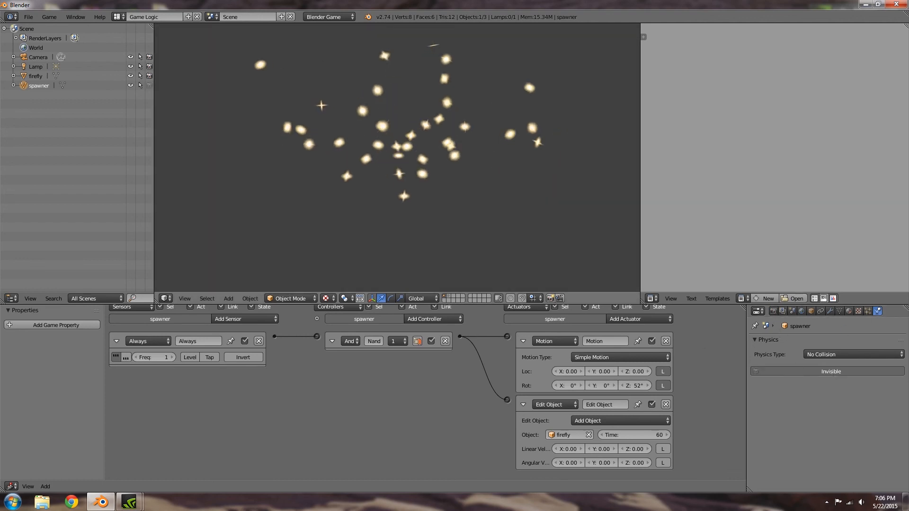